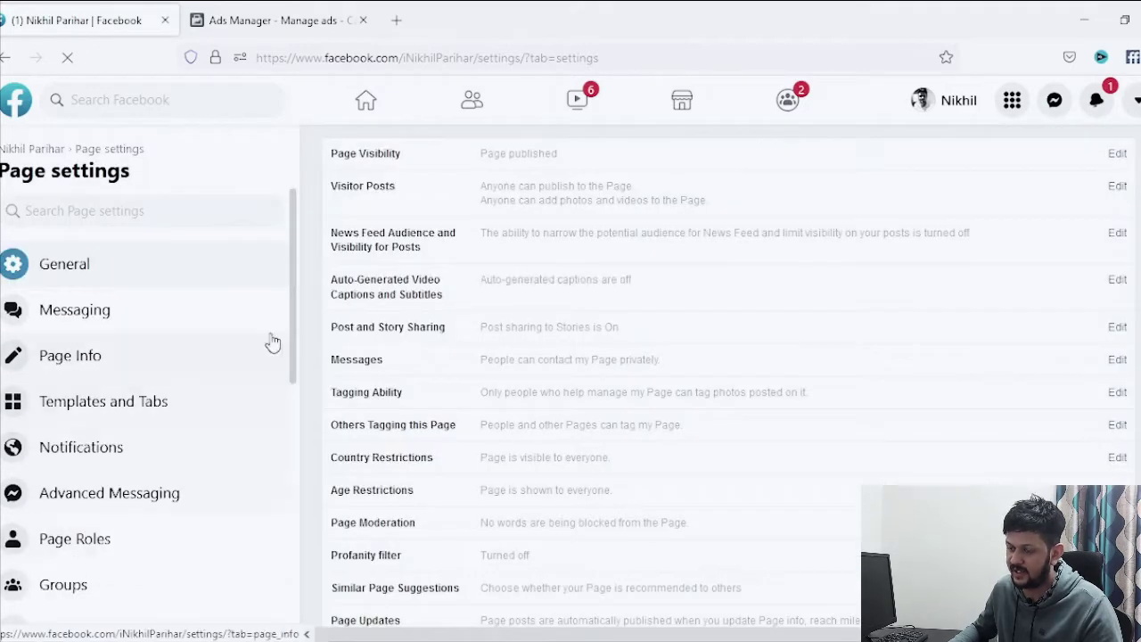
Open the WhatsApp section of the Facebook Page's settings.
scroll(206, 305, "down", 2)
scroll(206, 305, "down", 1)
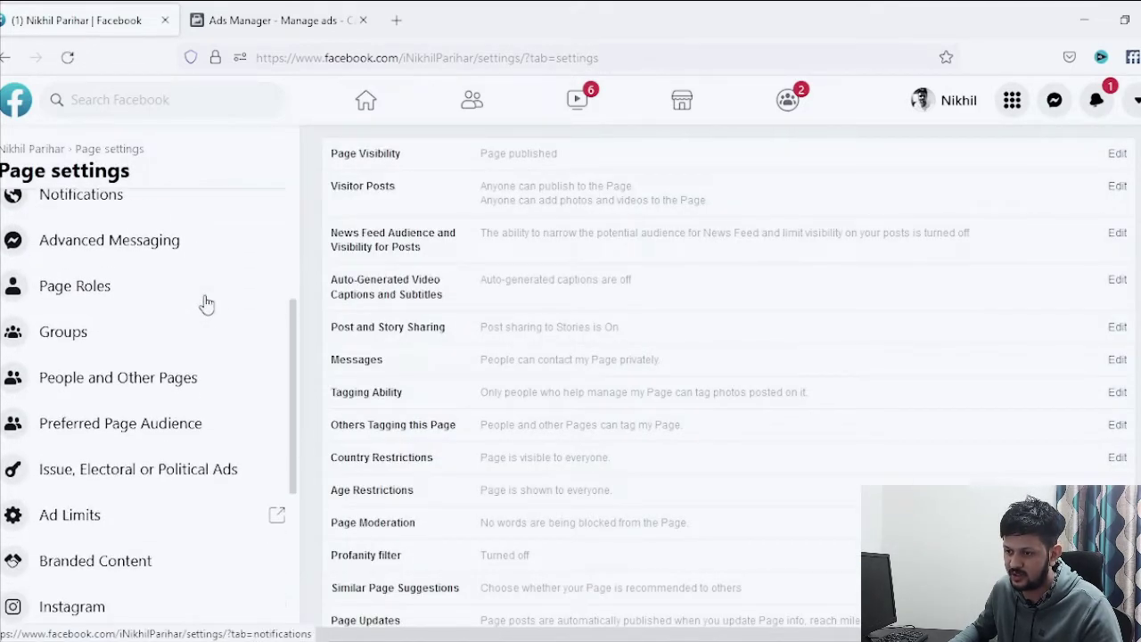
scroll(206, 305, "down", 3)
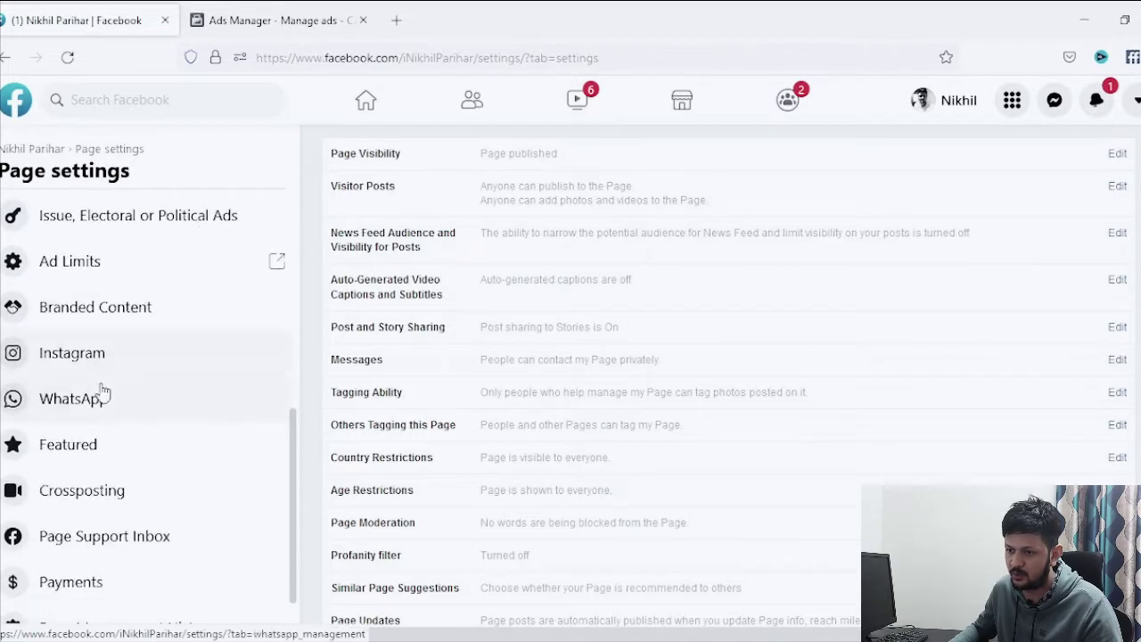
left_click(93, 407)
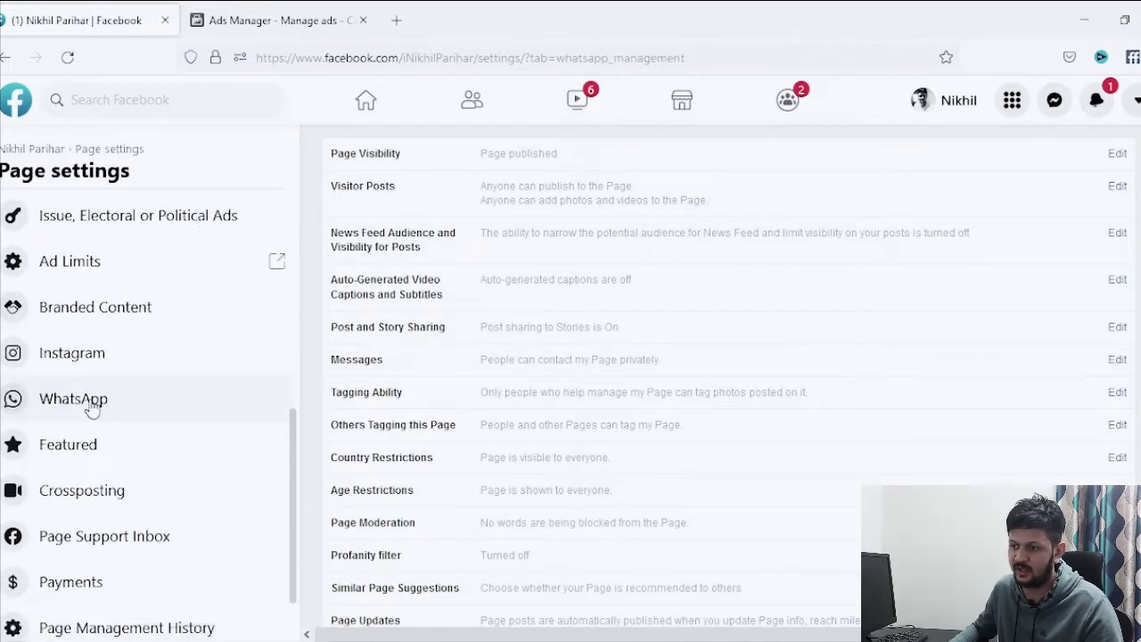
Review the Page's connected WhatsApp number and the action button and number display options in the WhatsApp account Page settings.
scroll(429, 356, "down", 3)
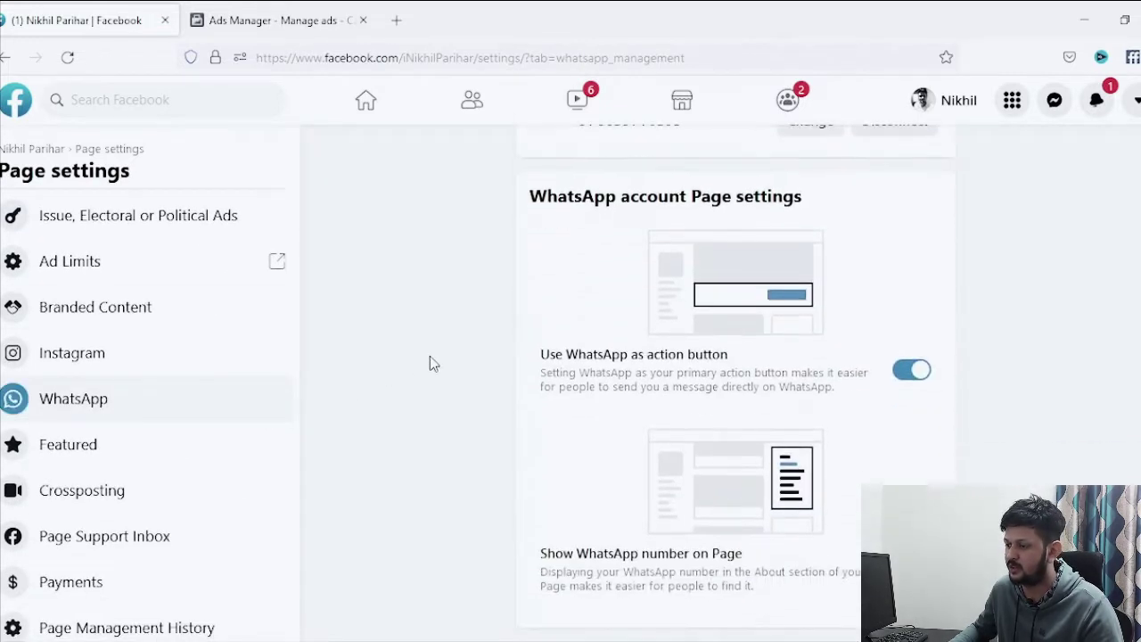
scroll(433, 361, "up", 1)
scroll(434, 361, "down", 1)
scroll(500, 383, "up", 2)
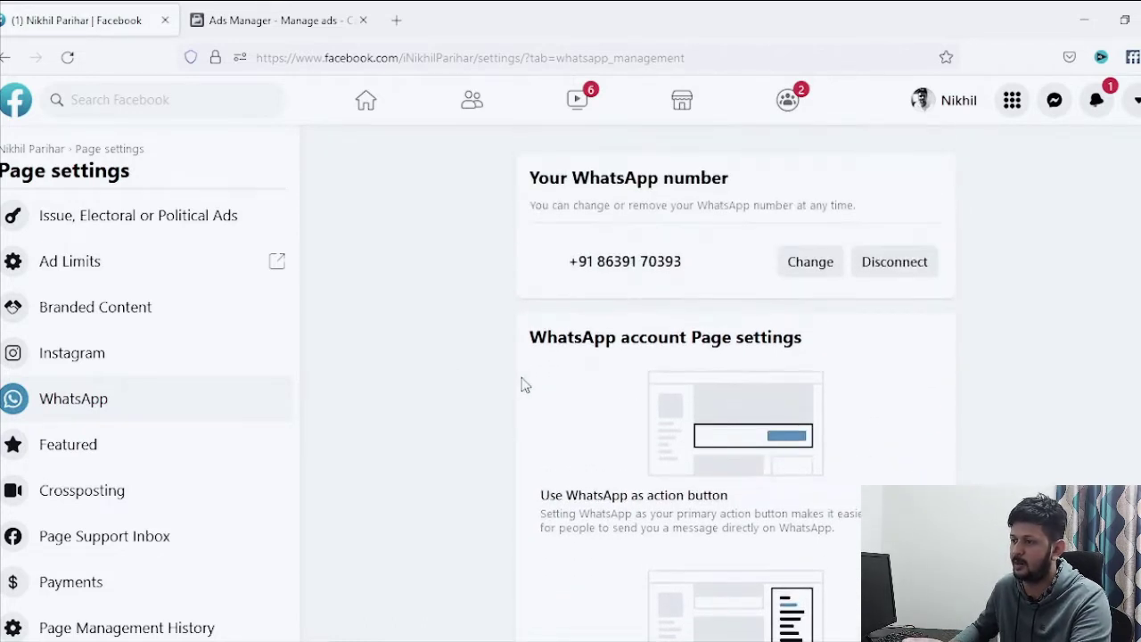
scroll(540, 378, "down", 1)
scroll(539, 378, "down", 2)
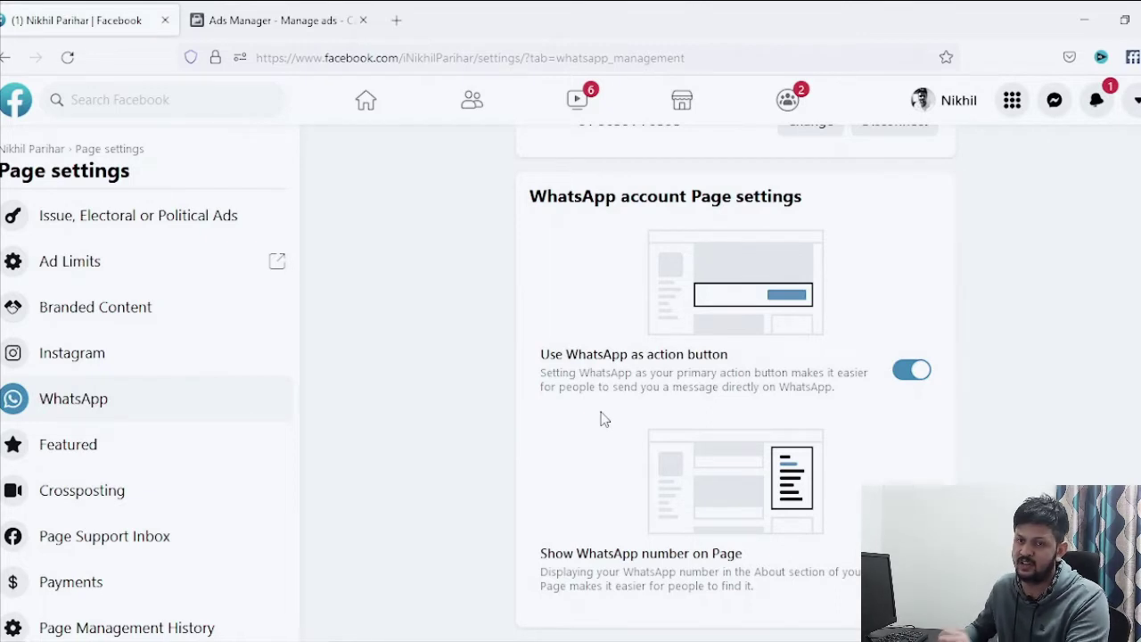
scroll(540, 419, "up", 2)
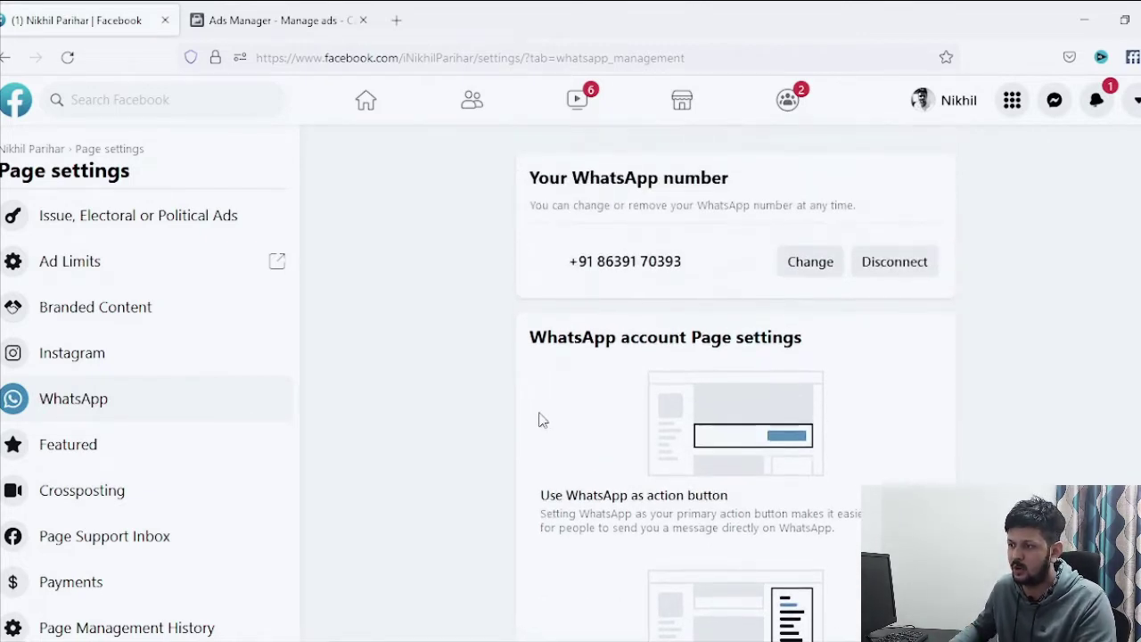
scroll(541, 418, "down", 2)
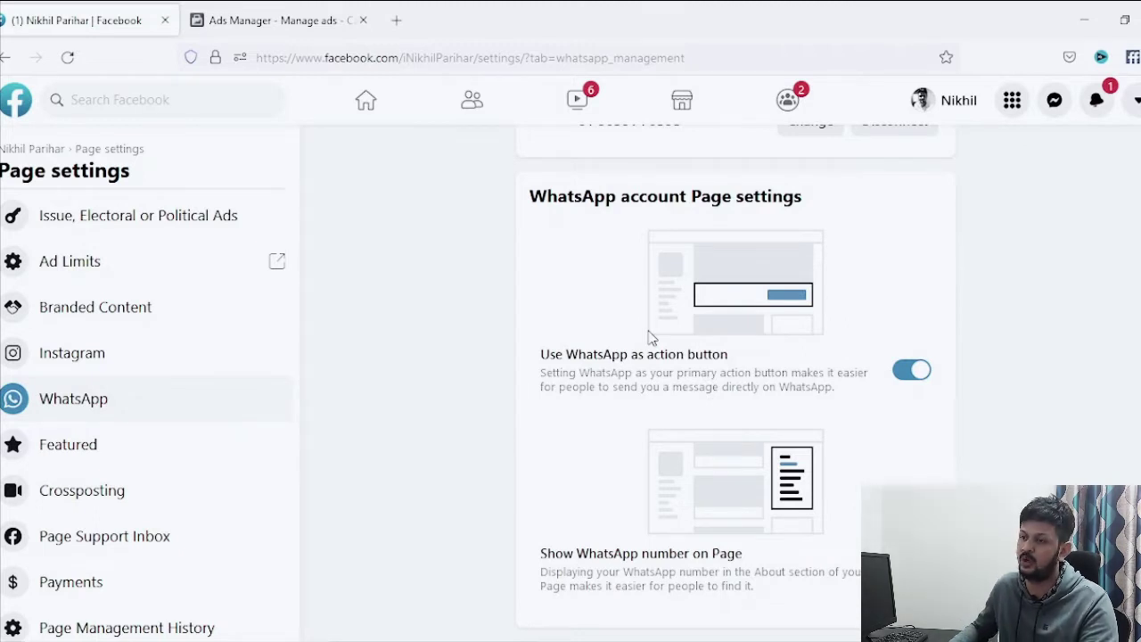
Switch to Ads Manager and highlight the facebook.com/adsmanager part of its web address.
left_click(302, 20)
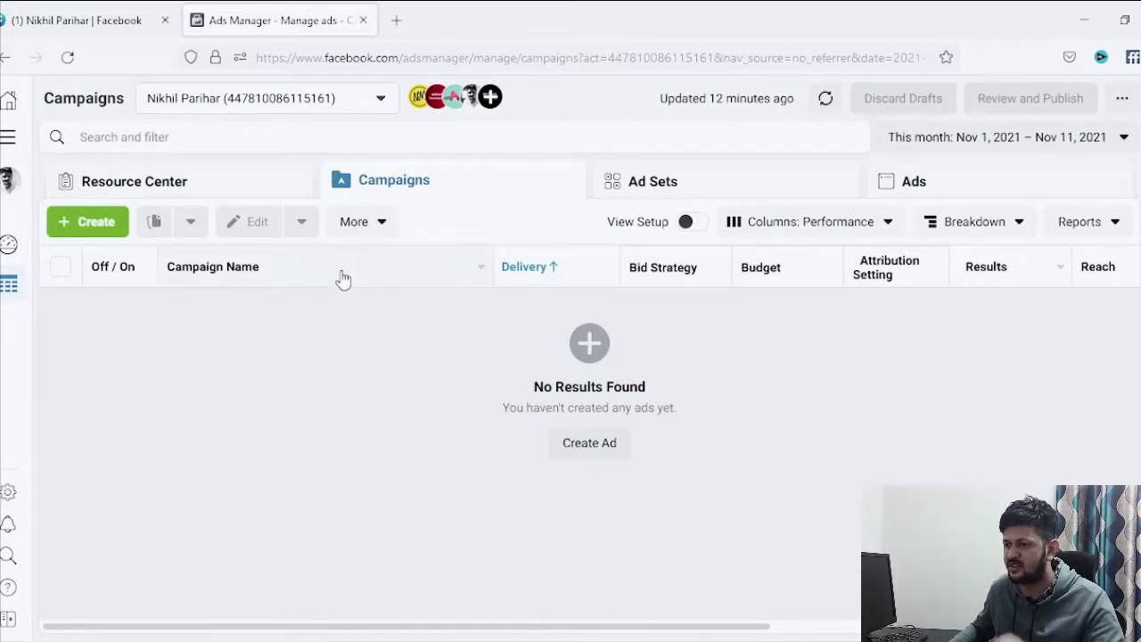
left_click(383, 56)
left_click(465, 58)
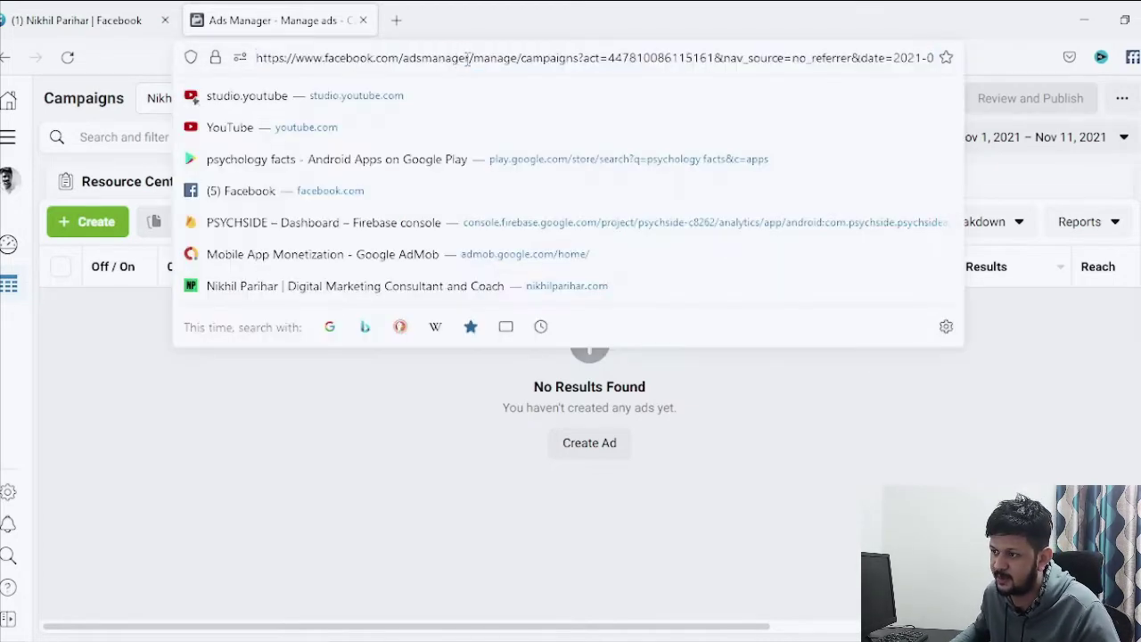
left_click_drag(471, 58, 321, 60)
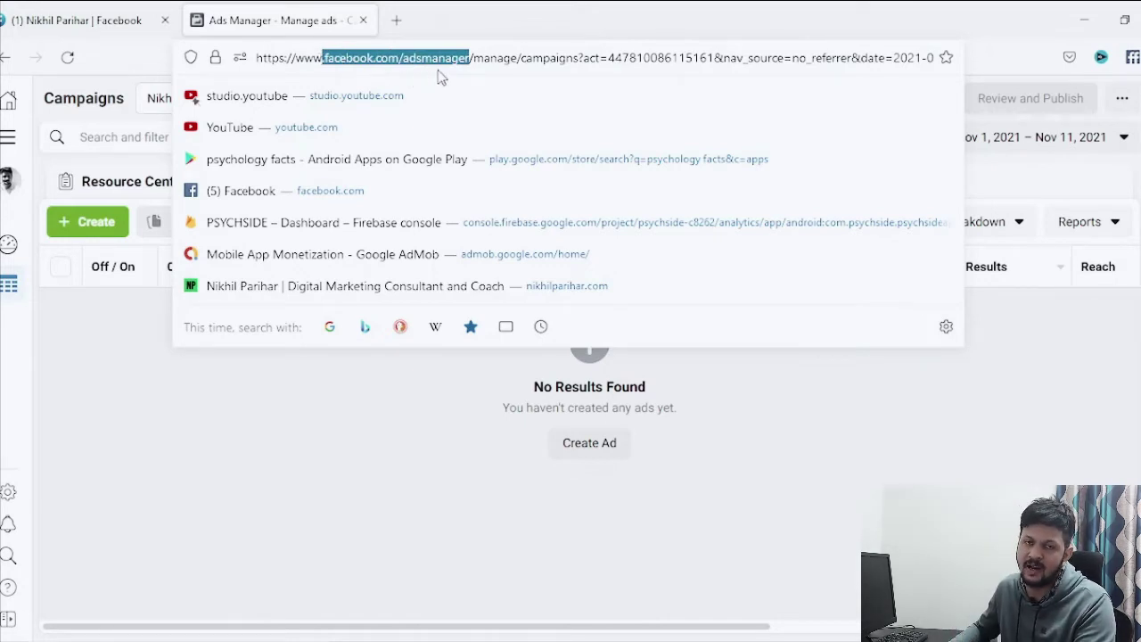
left_click(354, 468)
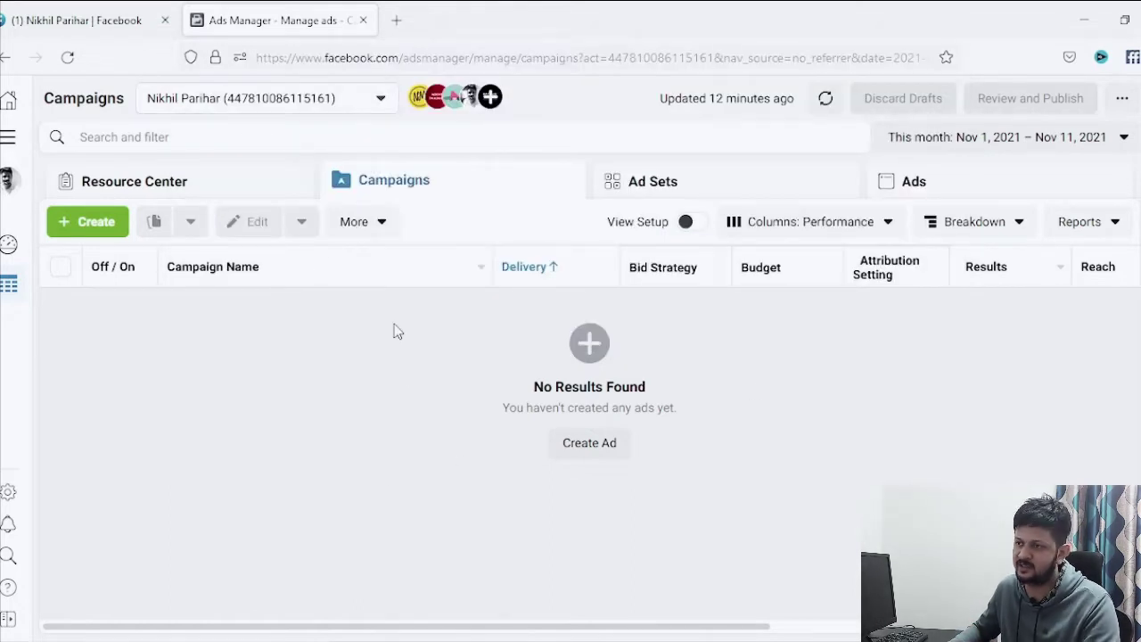
left_click(411, 53)
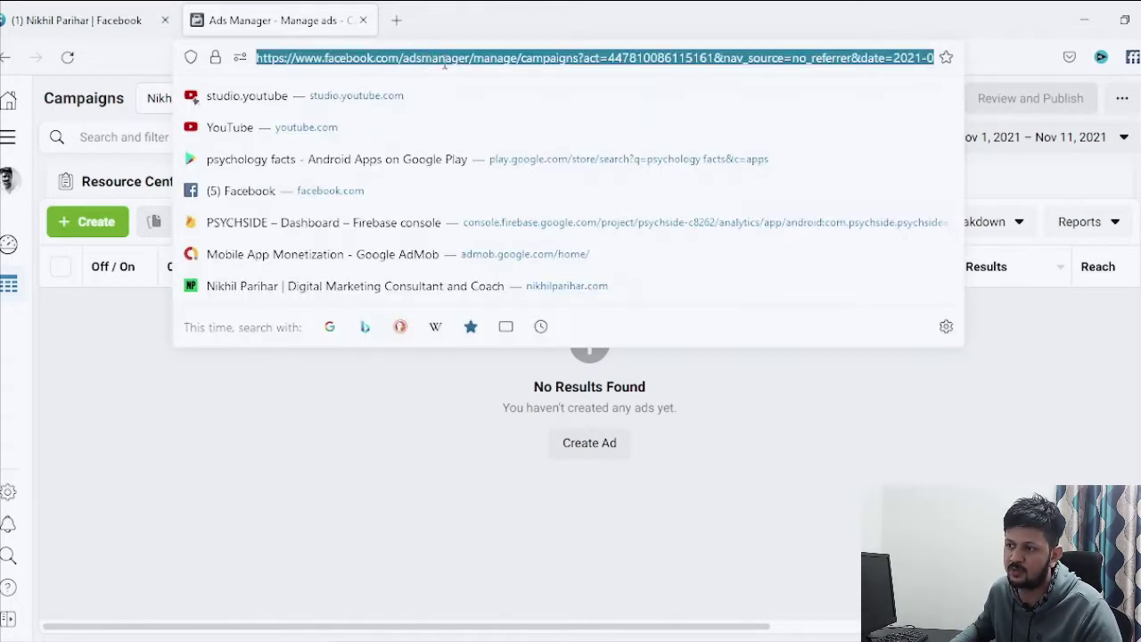
left_click(444, 58)
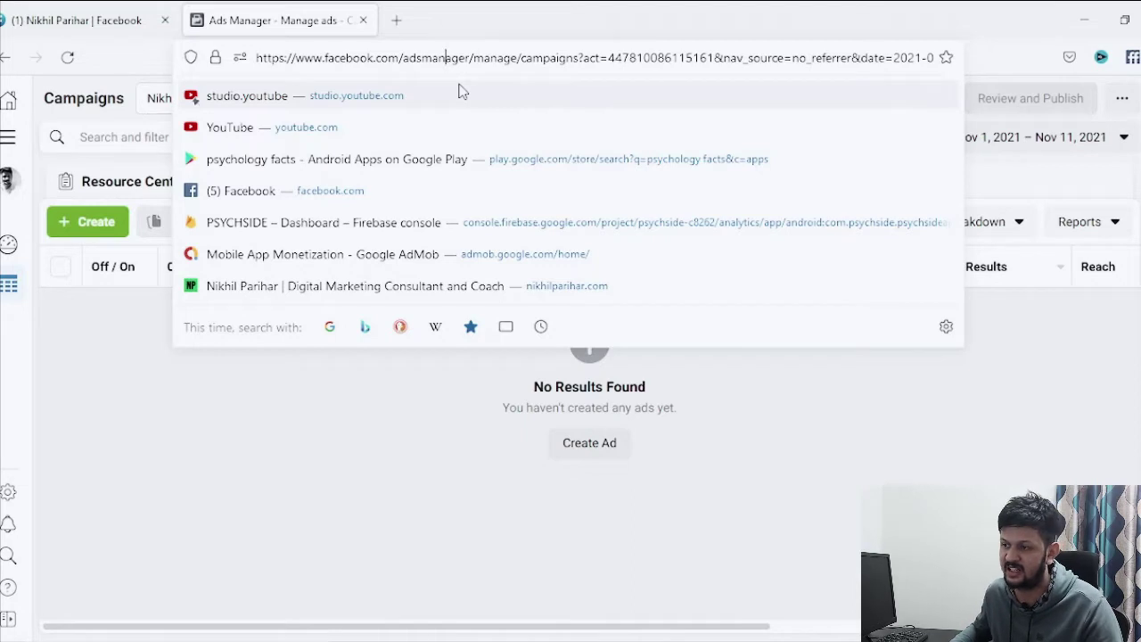
left_click(419, 443)
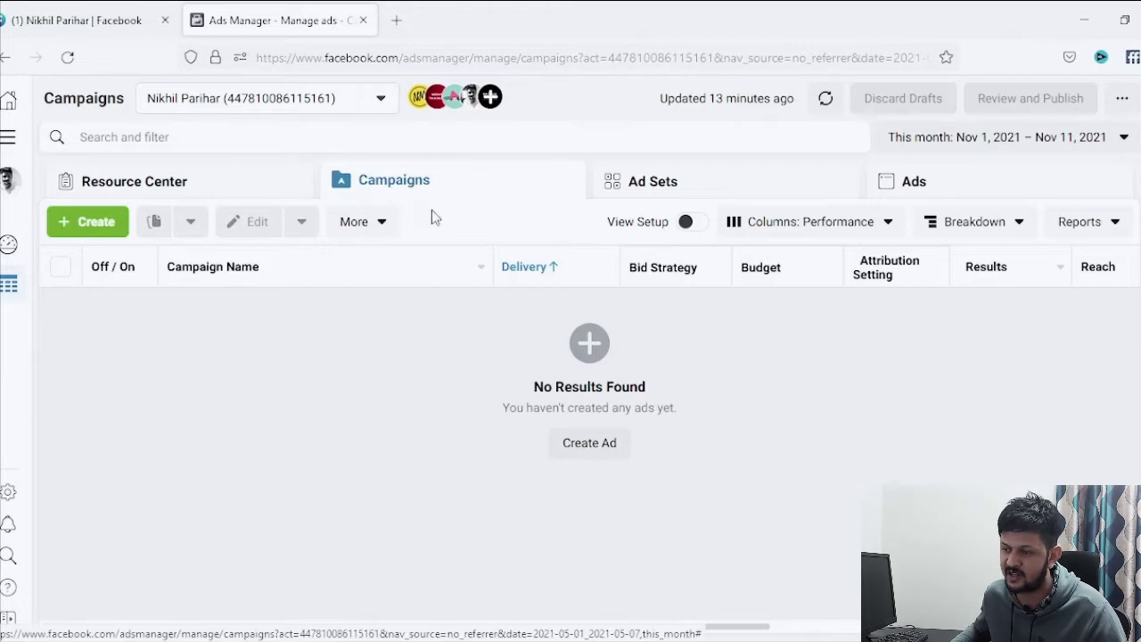
Create a new campaign with the Messages objective.
left_click(98, 230)
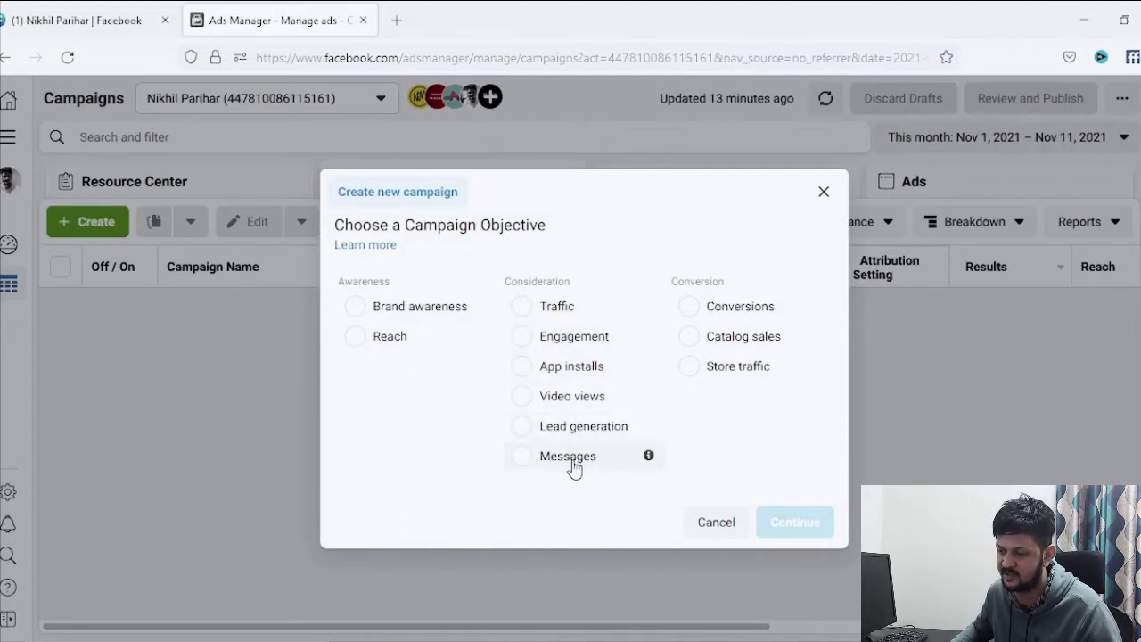
left_click(526, 462)
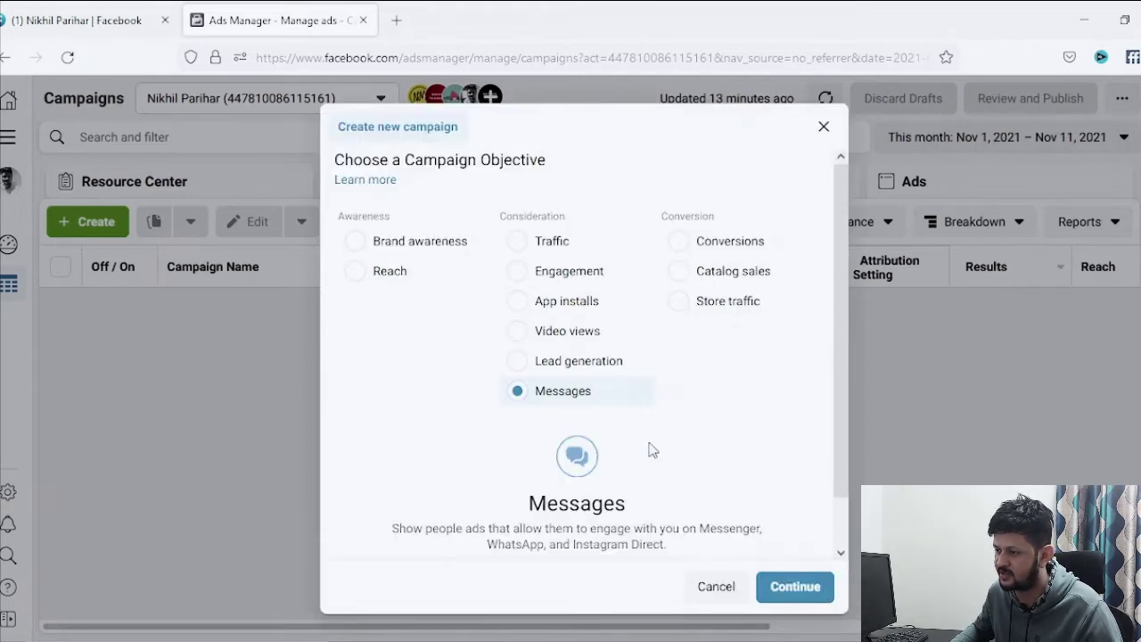
scroll(646, 453, "down", 1)
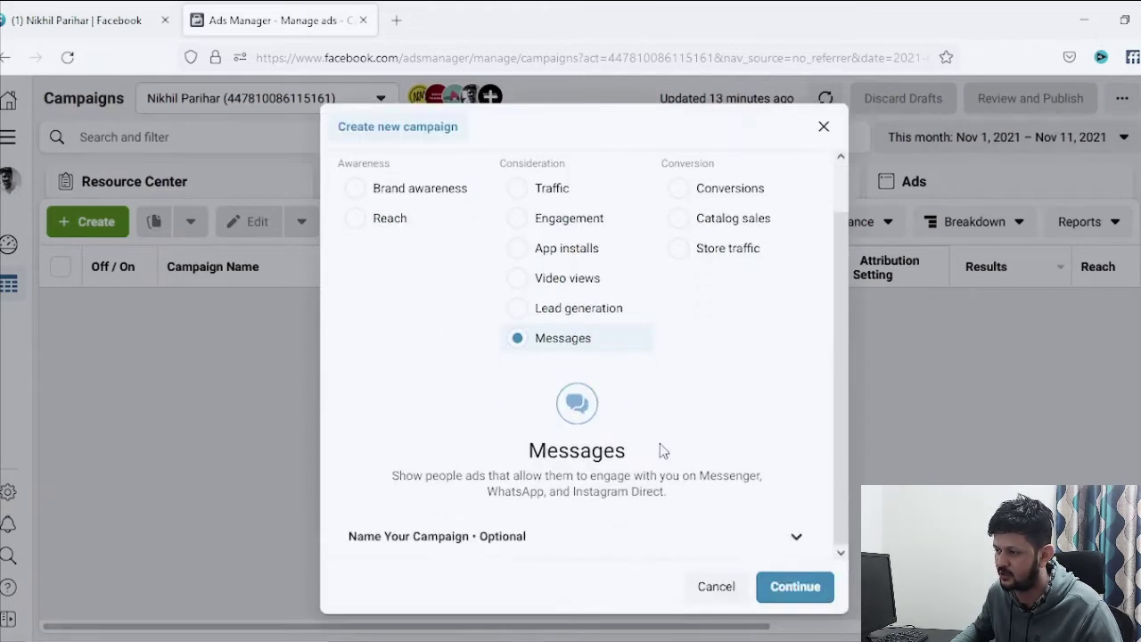
left_click(792, 587)
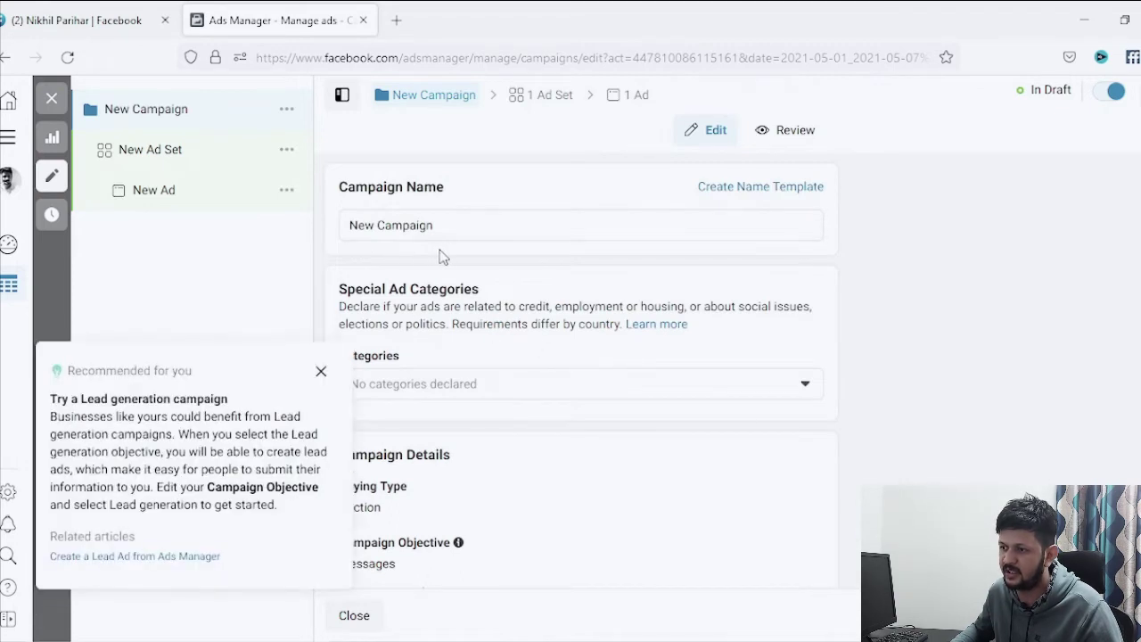
Dismiss the lead generation recommendation, name the campaign Np-Whatsapp-ImageAd and copy that name.
left_click(320, 371)
left_click_drag(434, 234, 359, 225)
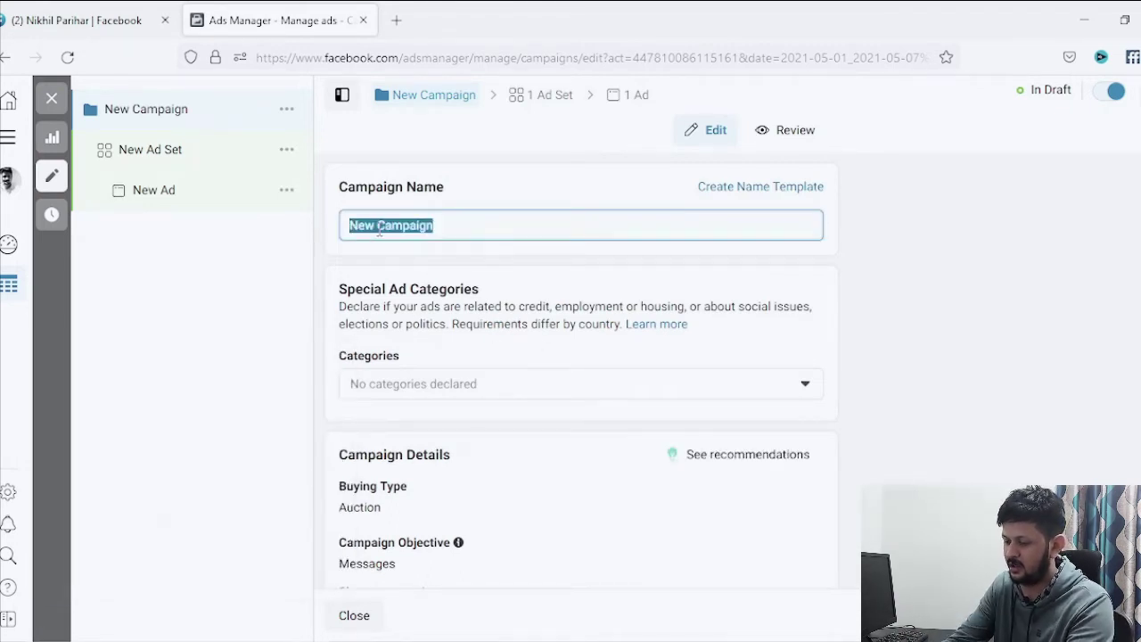
type("Np")
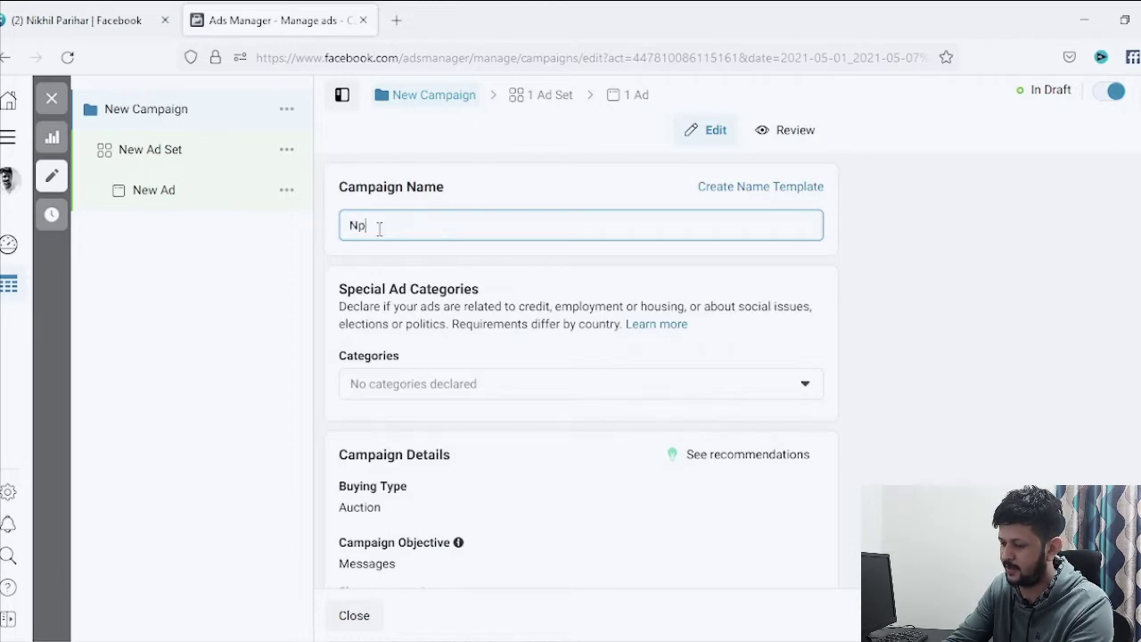
type("-Wh")
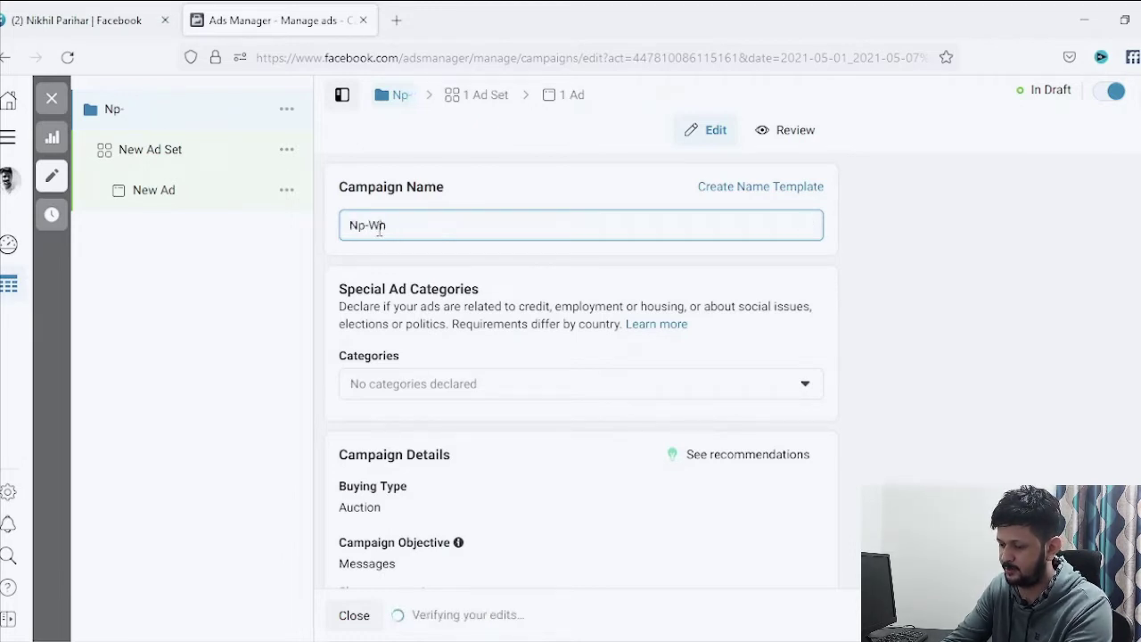
type("atsapp")
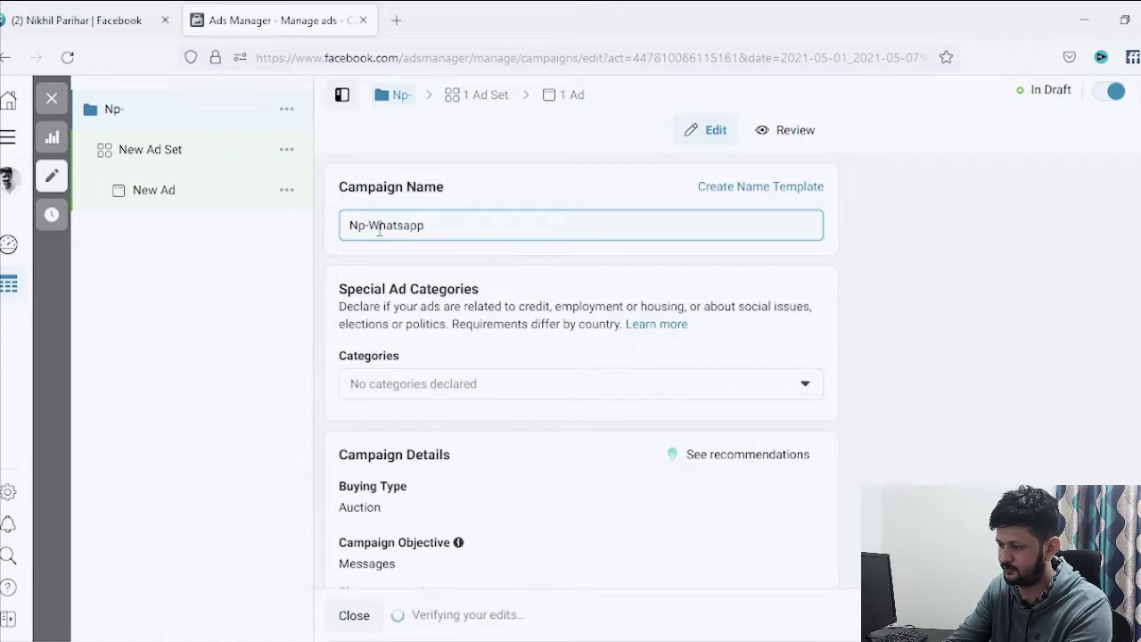
type("-Im")
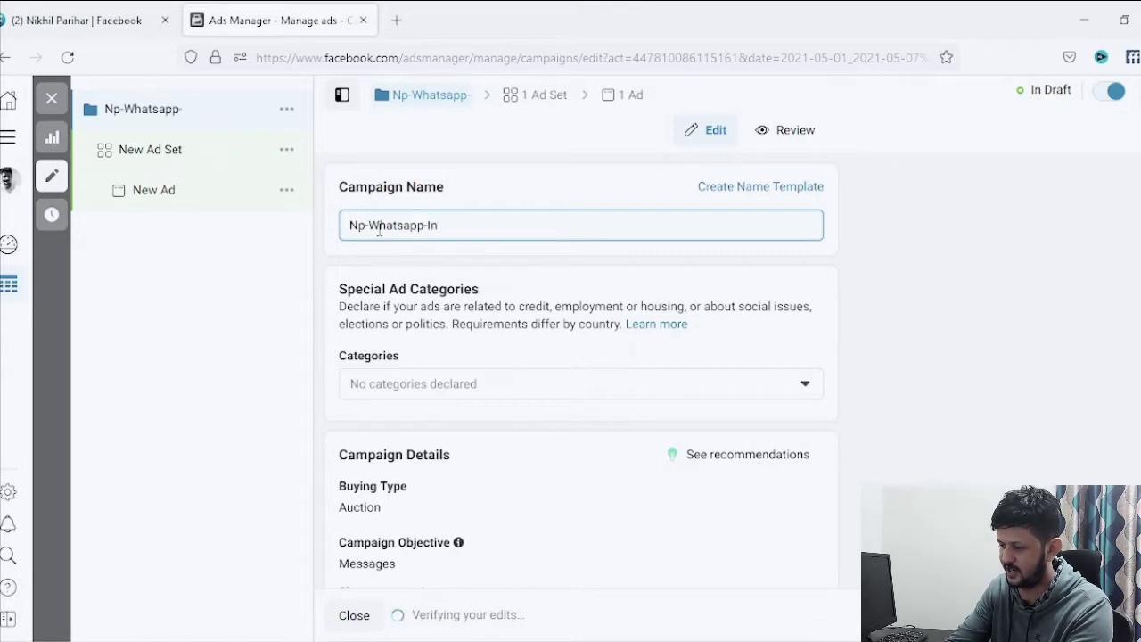
type("ageAd")
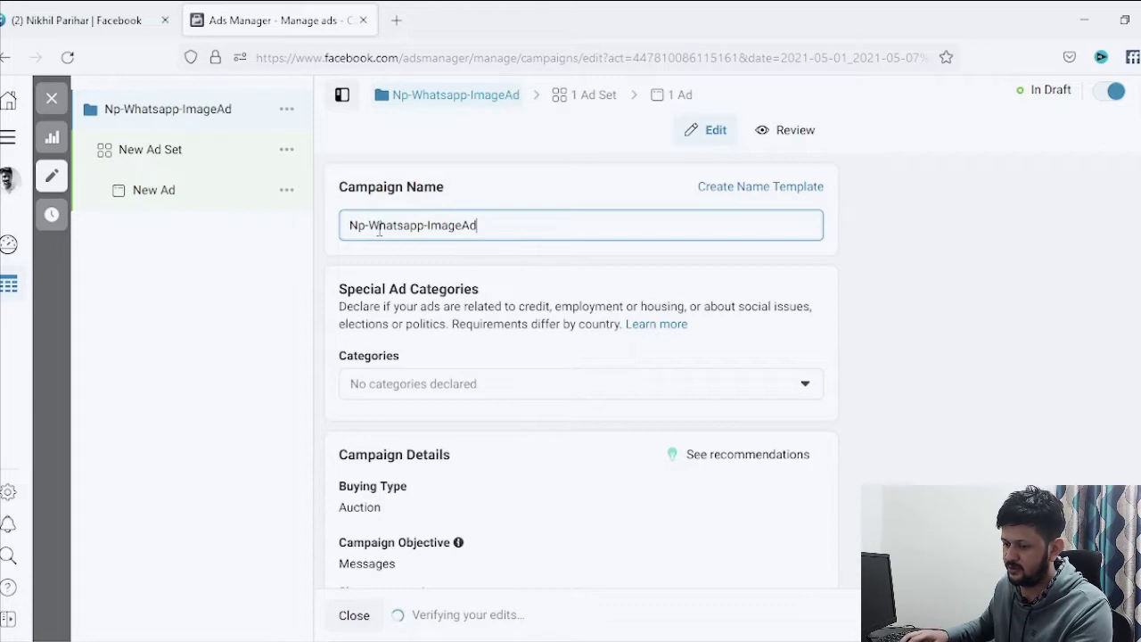
key("ctrl+a")
key("ctrl+c")
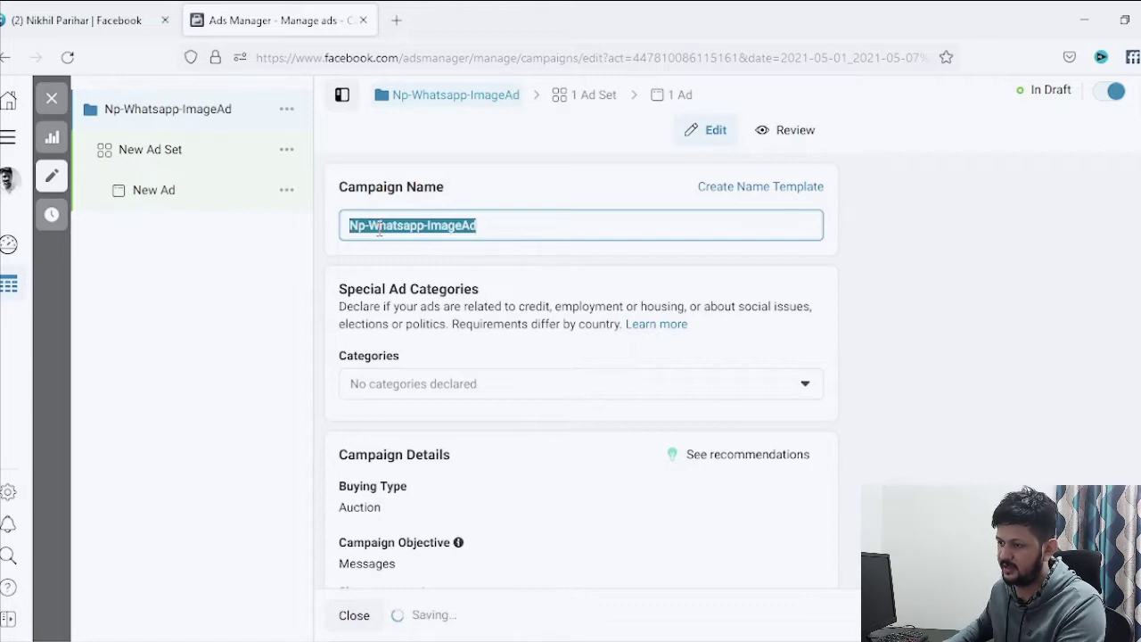
Check the special ad category options without declaring any, and continue to the new ad set.
scroll(534, 269, "down", 2)
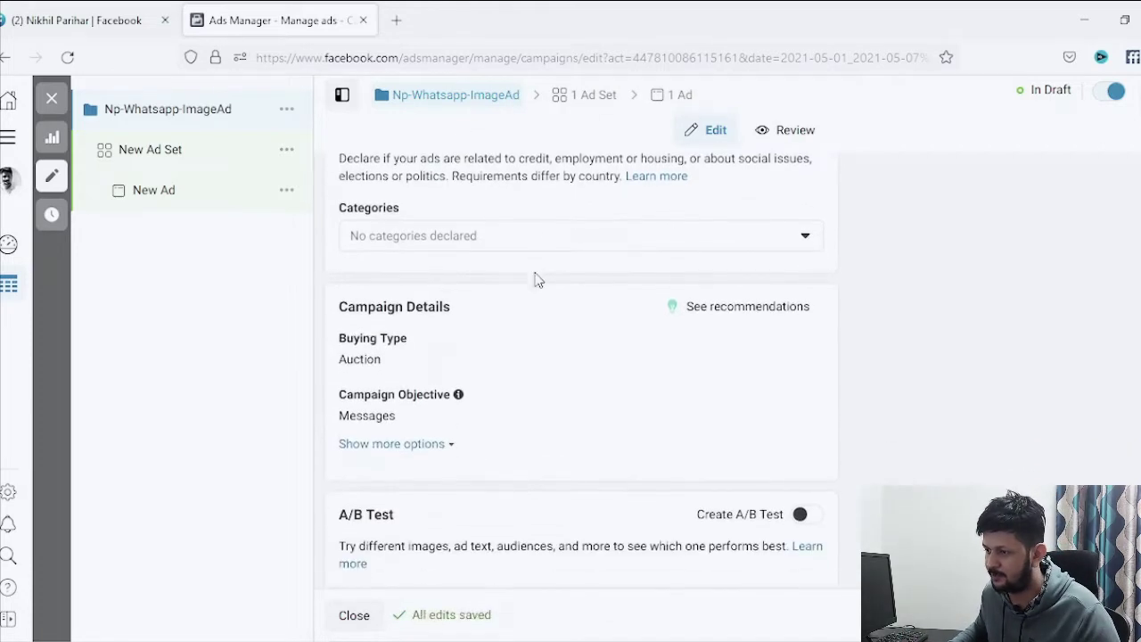
left_click(544, 246)
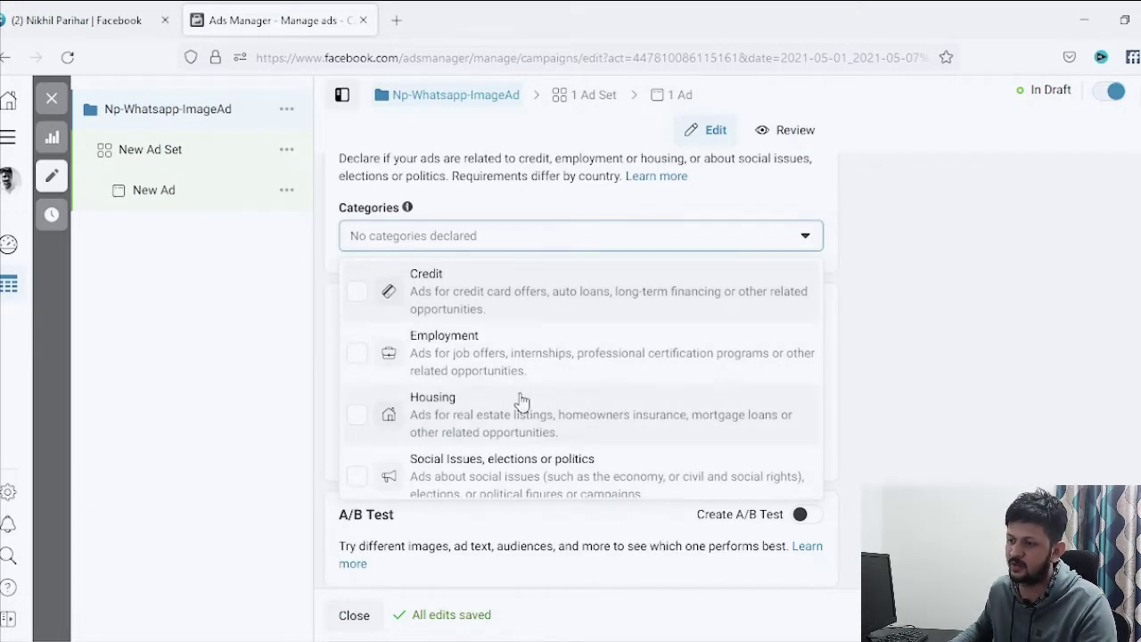
scroll(522, 401, "down", 1)
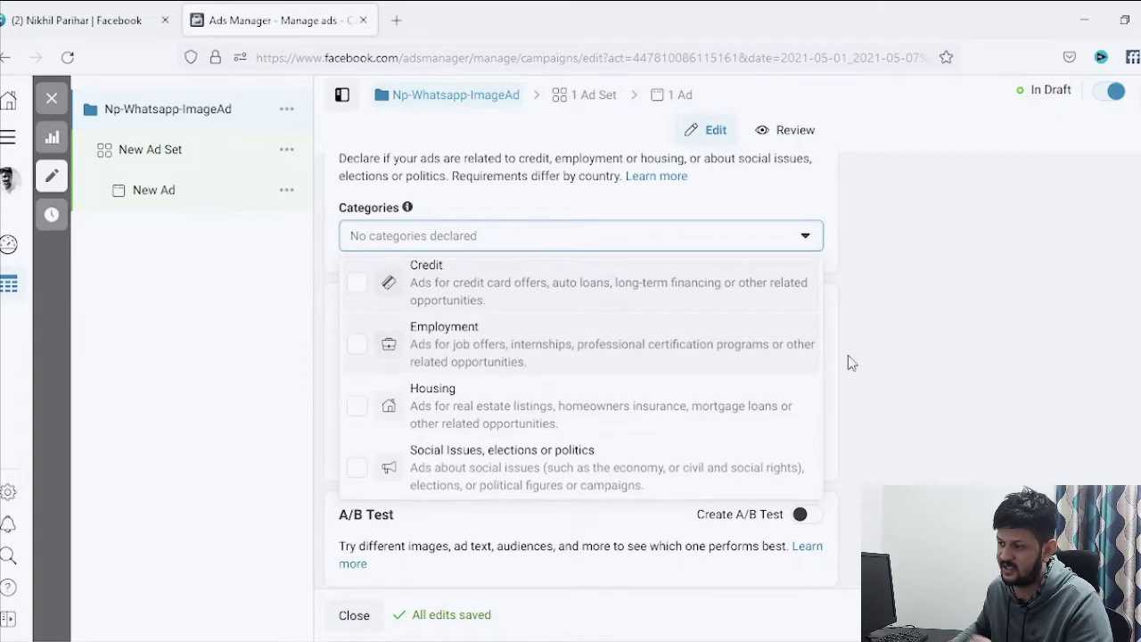
left_click(910, 347)
scroll(912, 350, "down", 4)
scroll(909, 351, "up", 1)
scroll(909, 350, "down", 1)
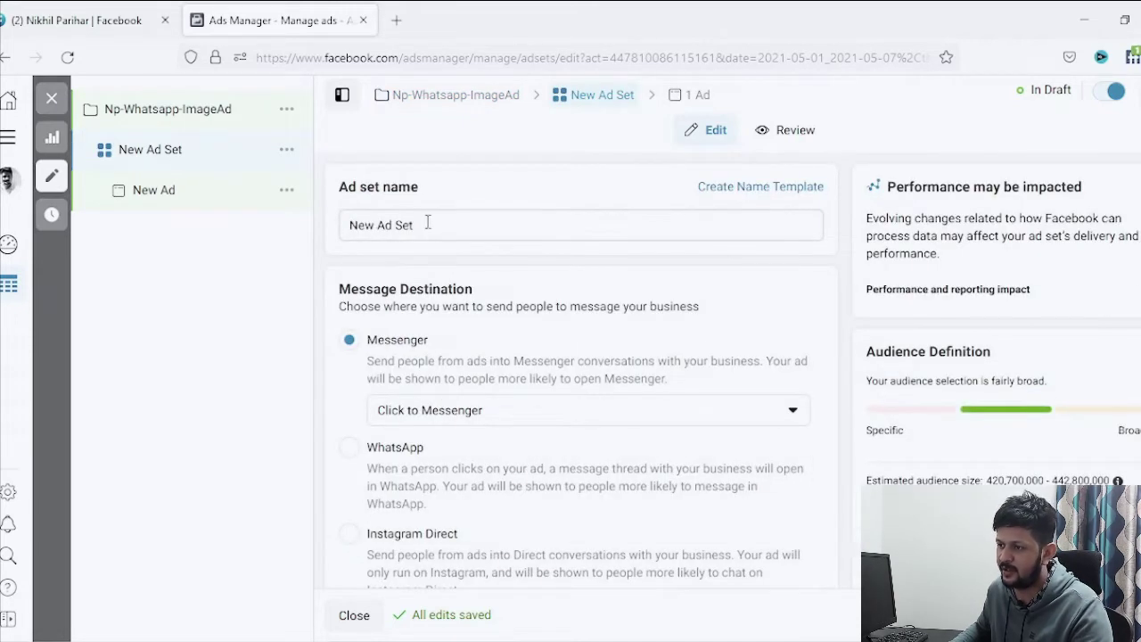
Name the ad set Np-Whatsapp-ImageAd-India, reusing the copied campaign name.
left_click_drag(429, 223, 346, 227)
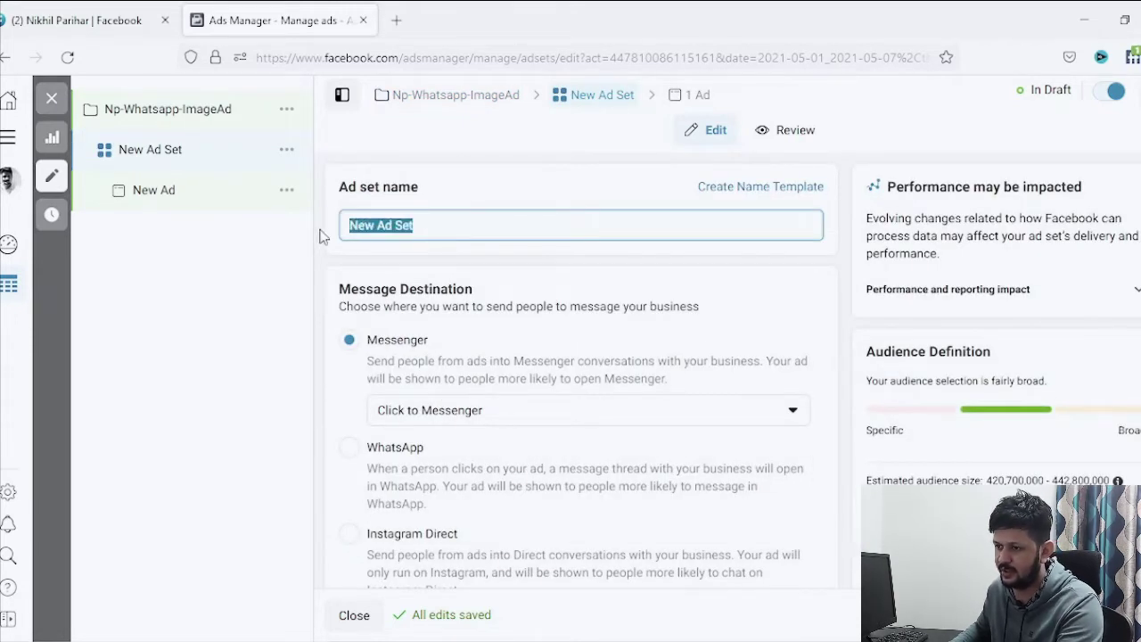
key("ctrl+v")
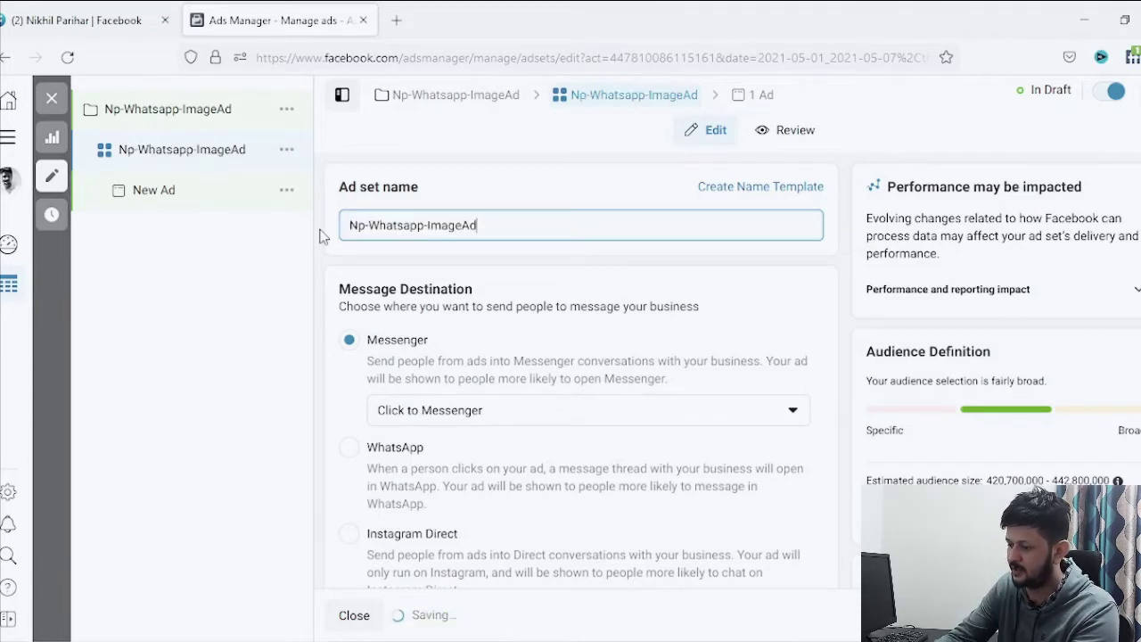
type("-")
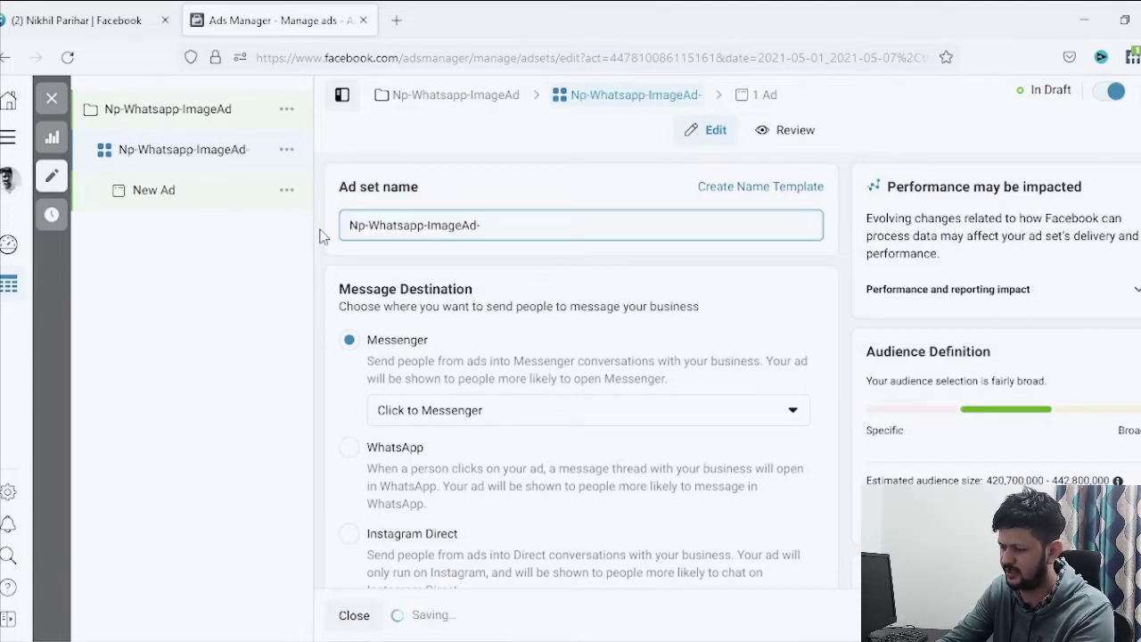
type("India")
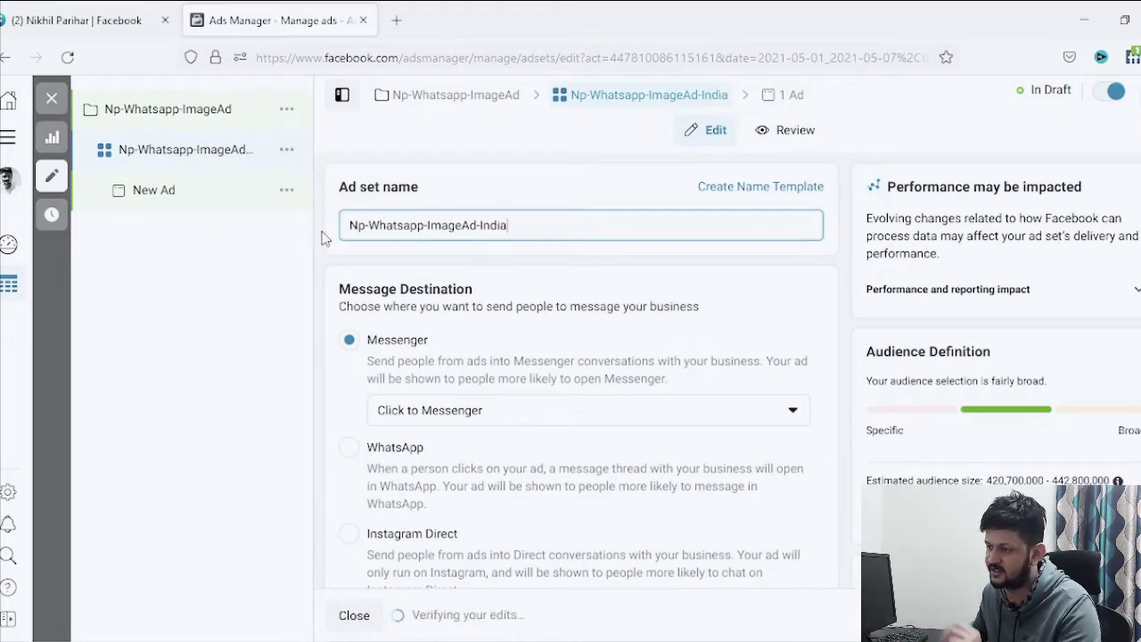
Set the ad set's message destination to WhatsApp and review the Page connection details.
scroll(647, 352, "down", 1)
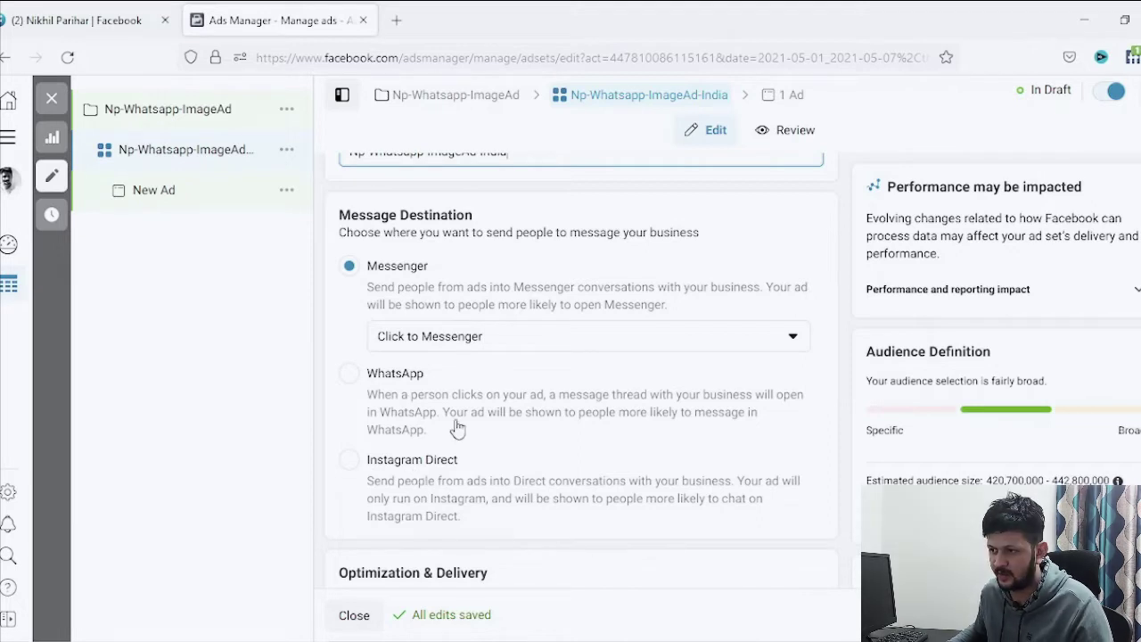
left_click(353, 380)
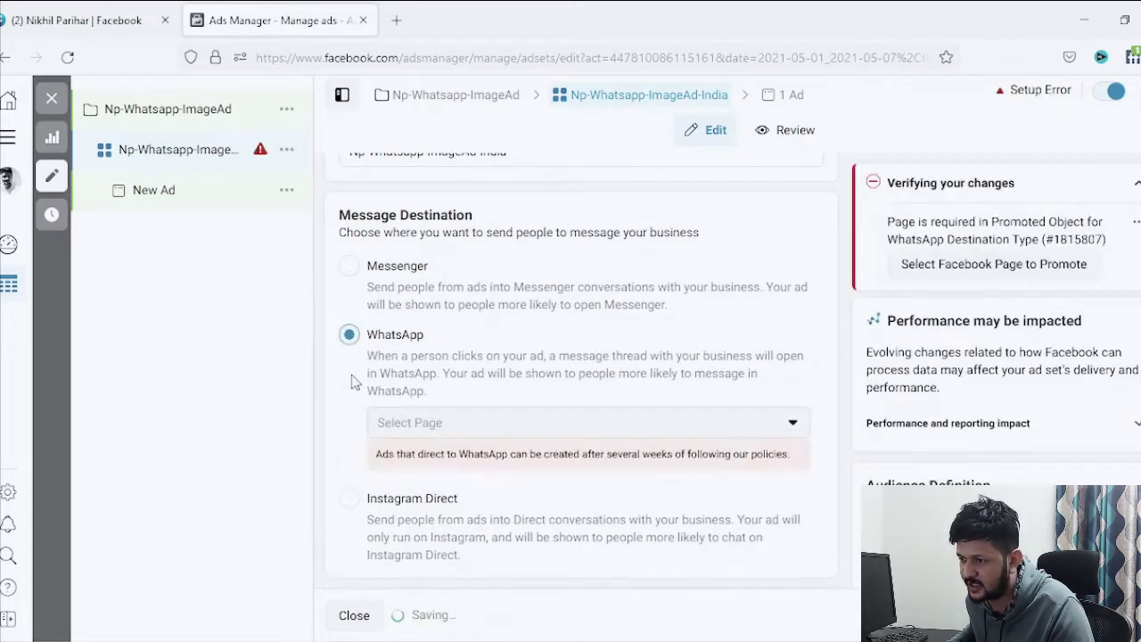
scroll(675, 357, "down", 2)
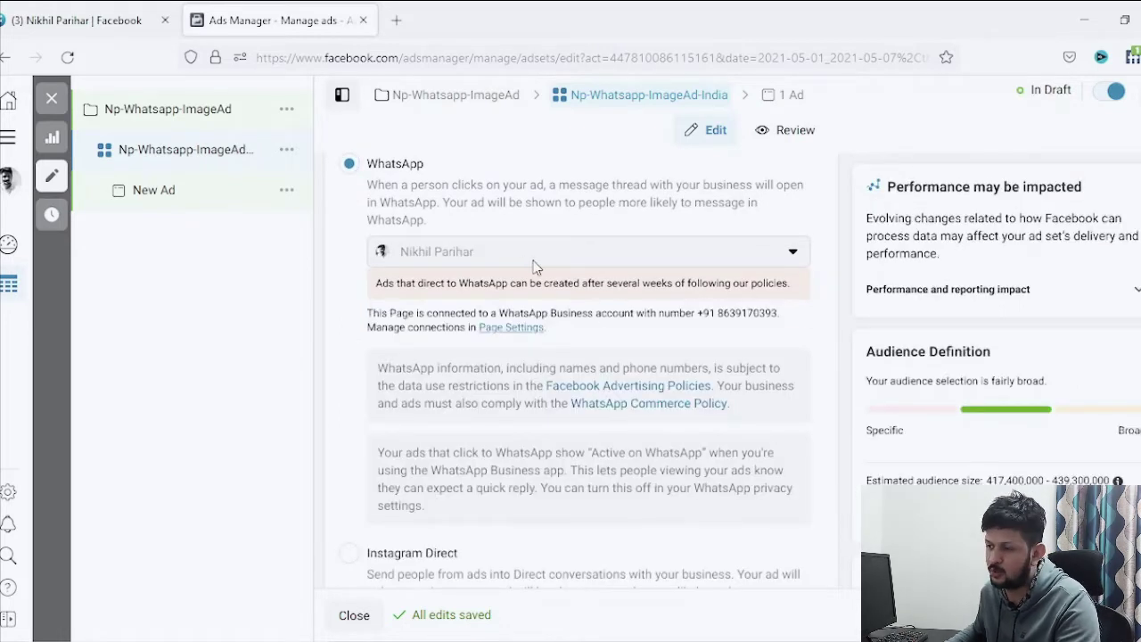
Set the ad set's budget to ₹100 and check the available budget types, keeping Daily Budget.
scroll(686, 307, "down", 5)
scroll(737, 336, "down", 2)
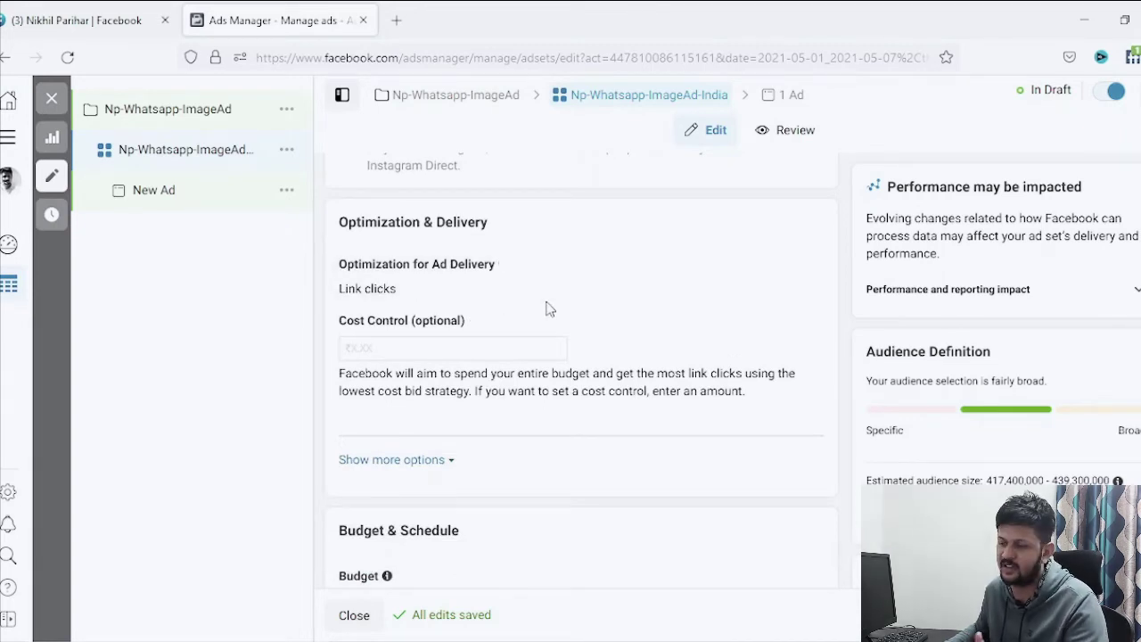
scroll(596, 304, "down", 3)
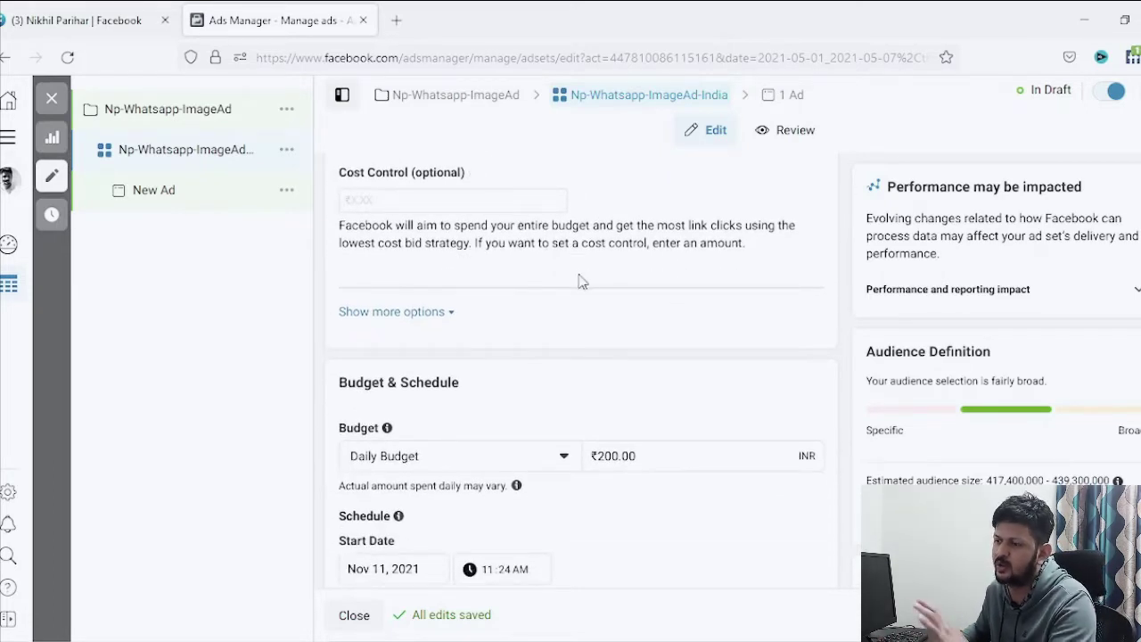
scroll(639, 285, "down", 3)
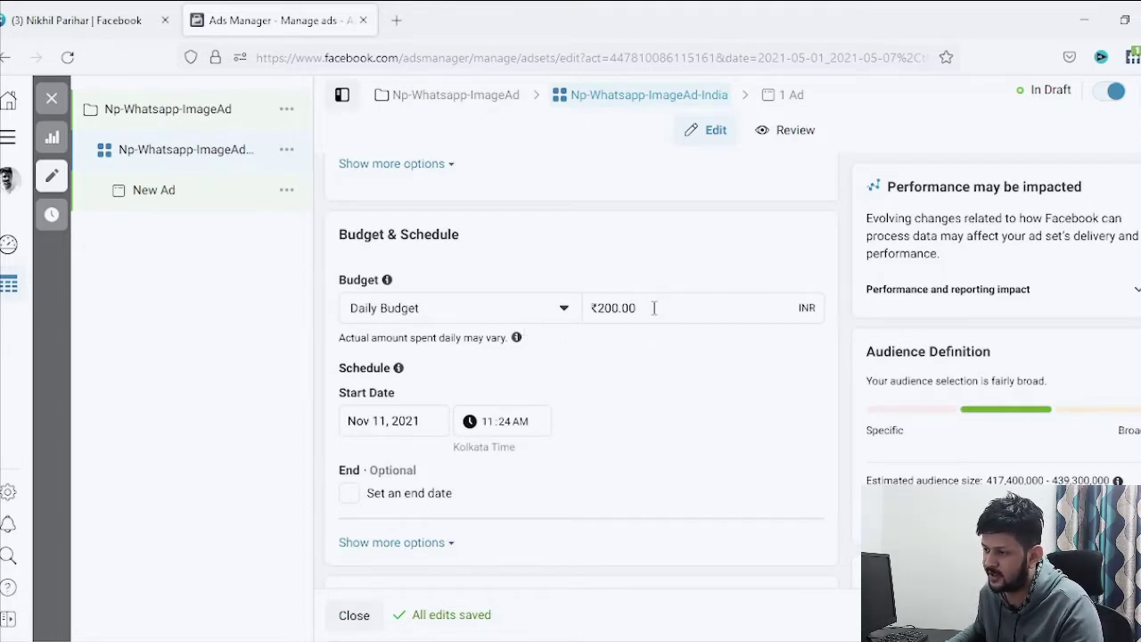
left_click_drag(654, 308, 589, 309)
type("100")
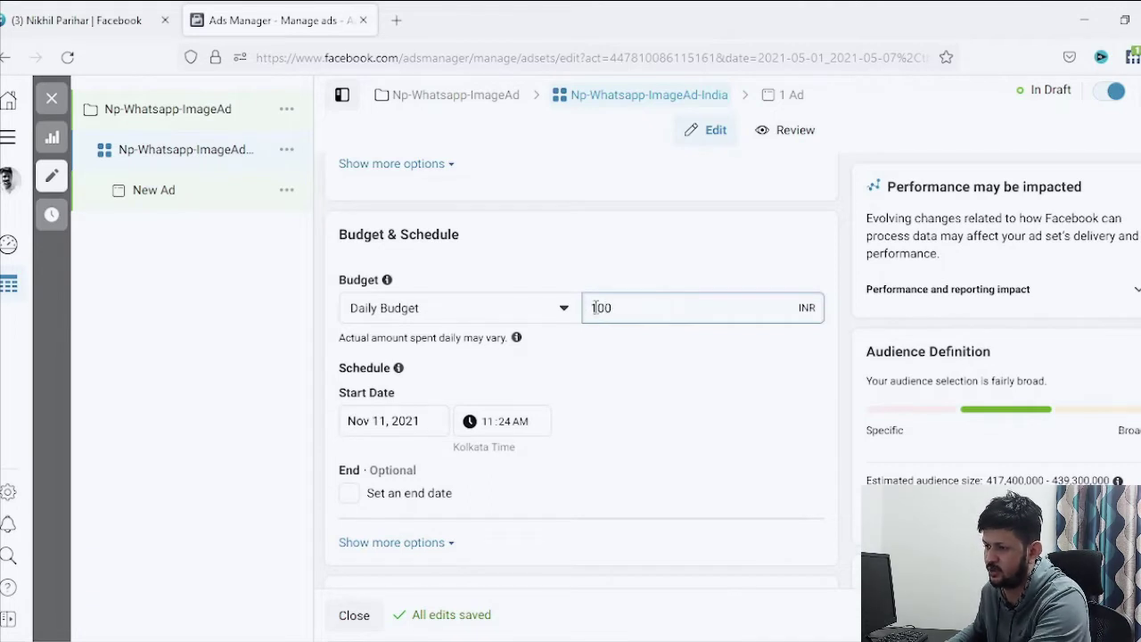
left_click(805, 277)
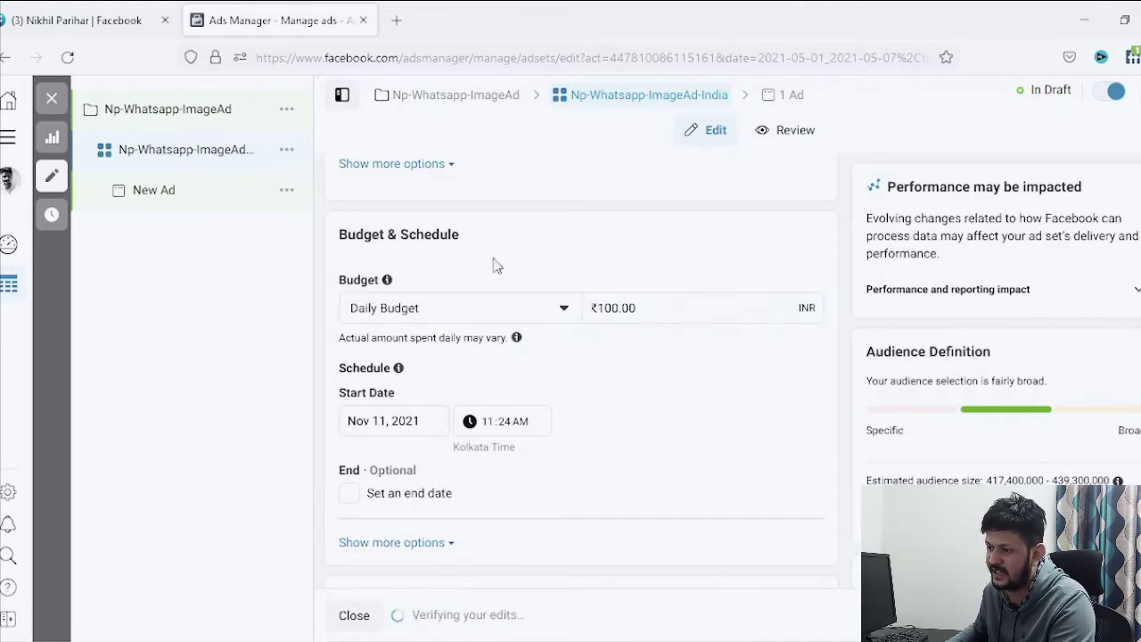
left_click(504, 314)
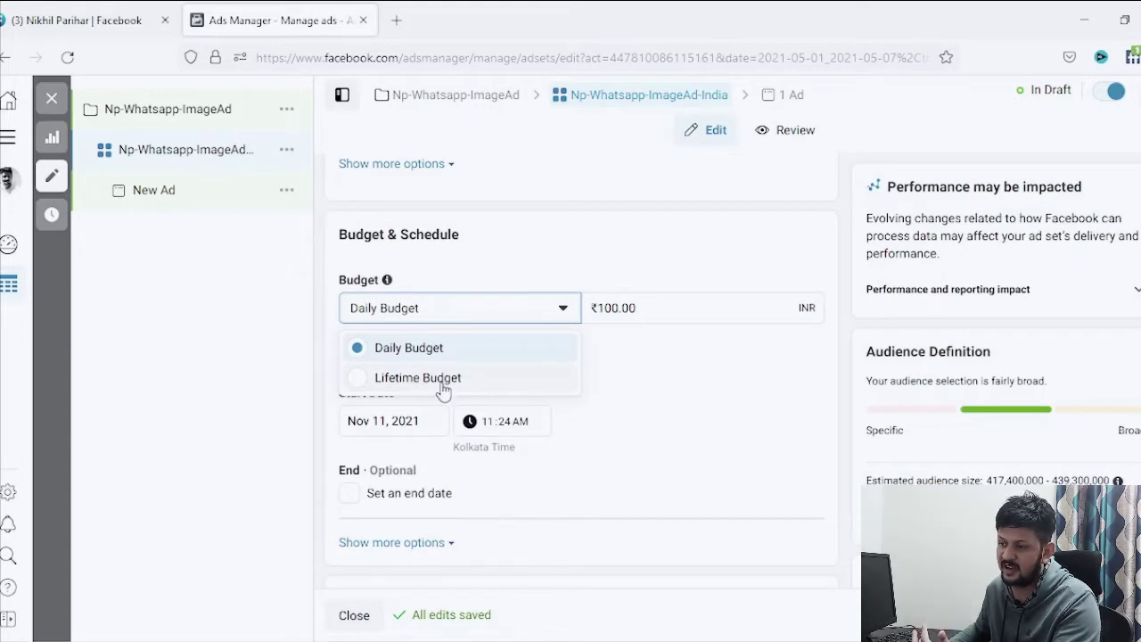
left_click(677, 429)
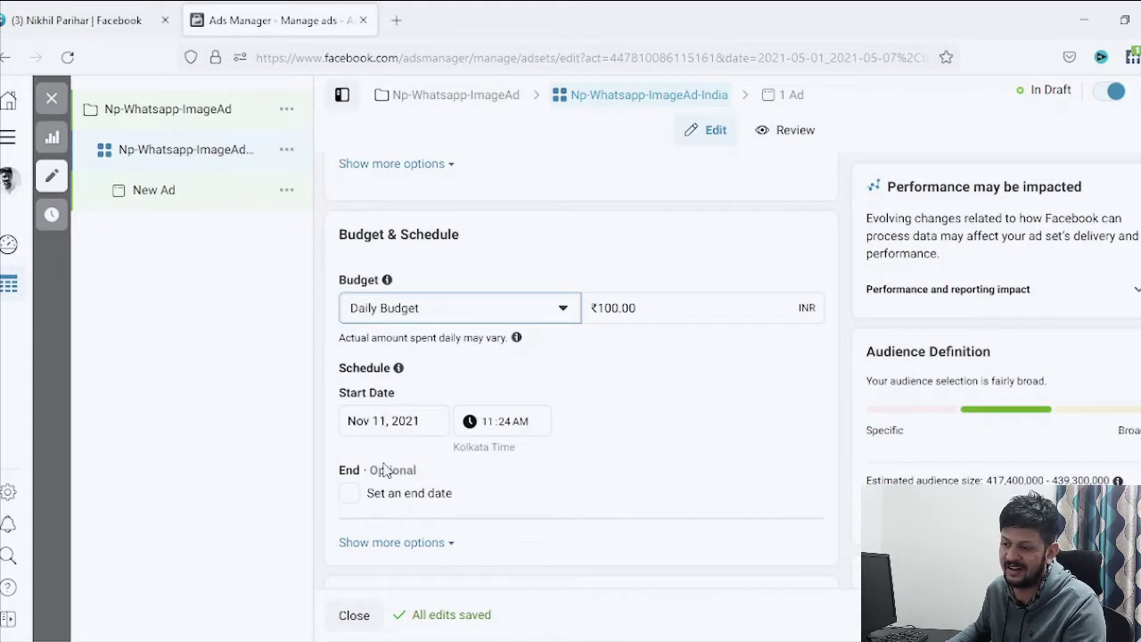
left_click(695, 428)
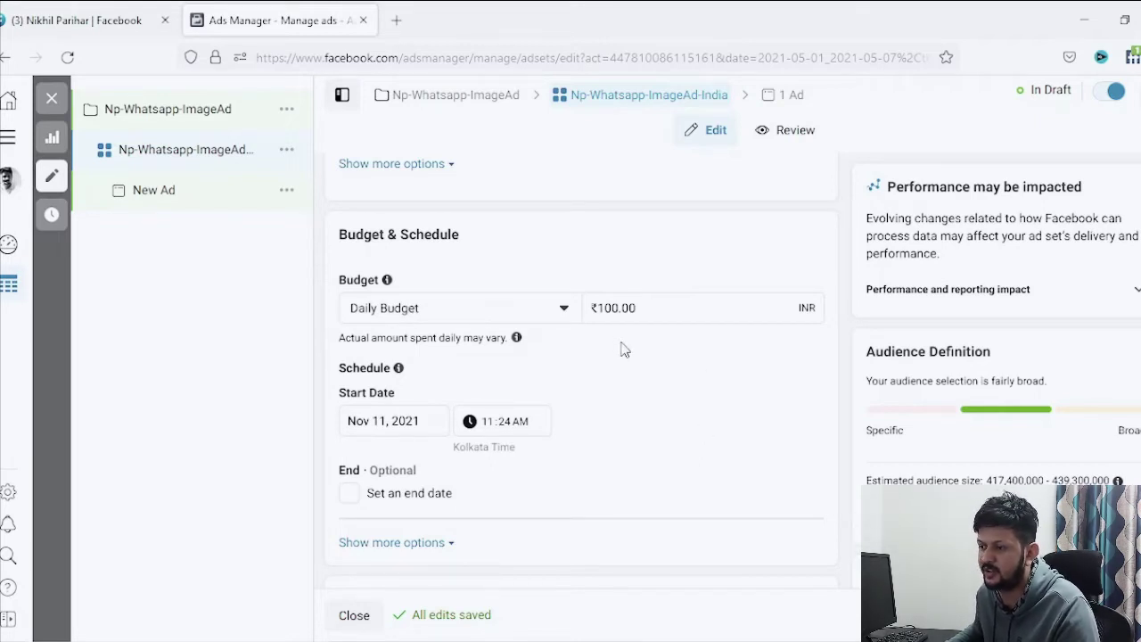
Set the maximum age of the ad set's audience to 27.
scroll(624, 349, "down", 5)
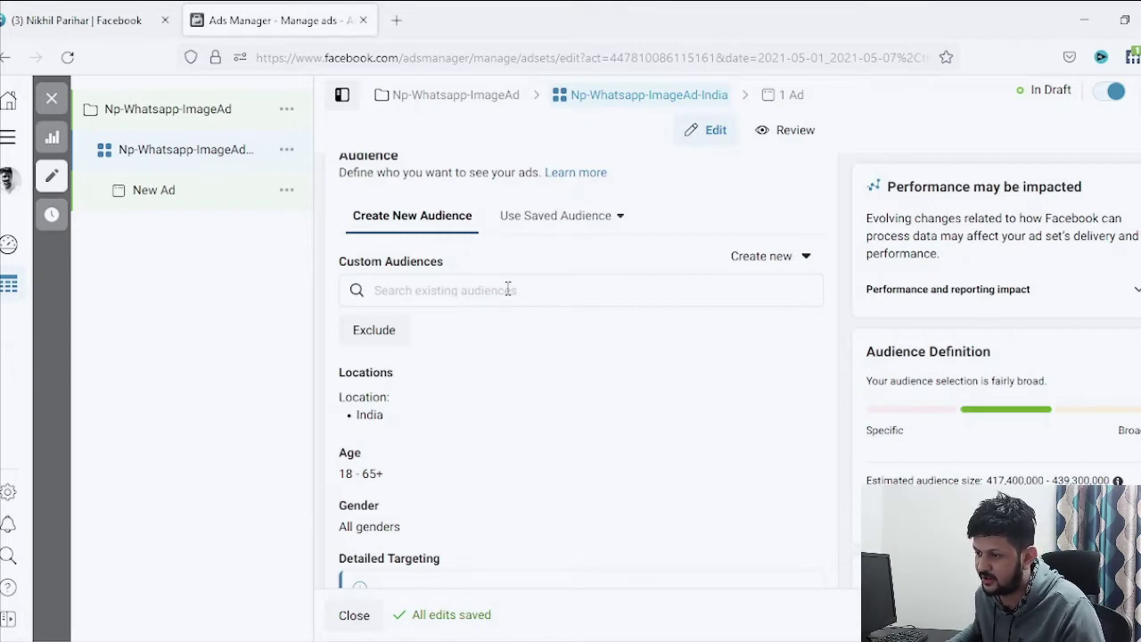
scroll(507, 316, "down", 3)
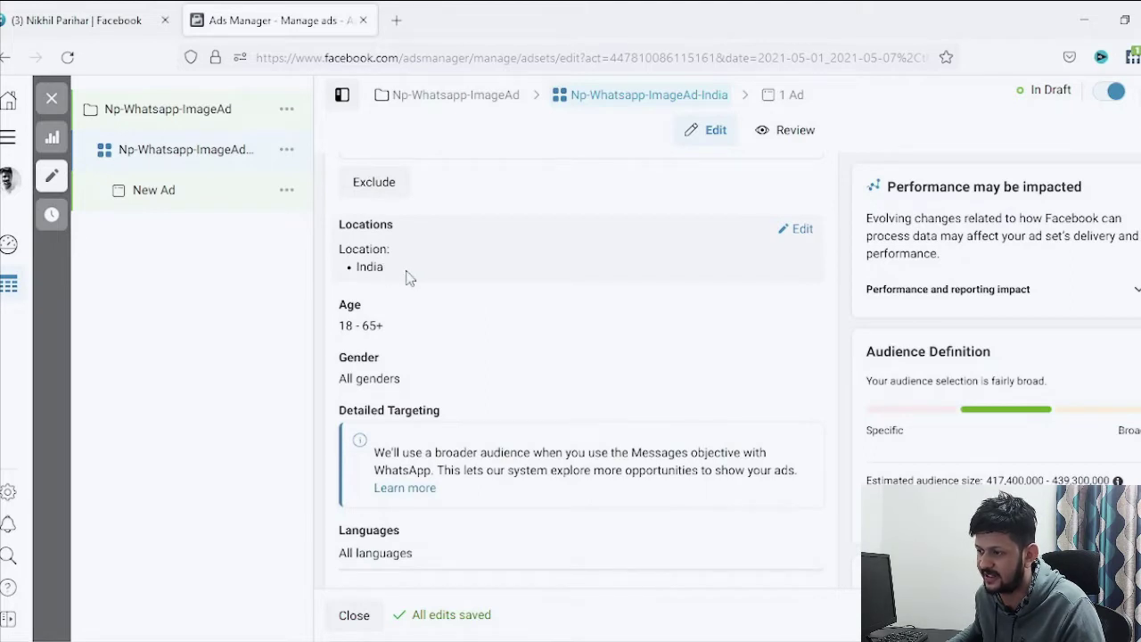
scroll(406, 278, "down", 2)
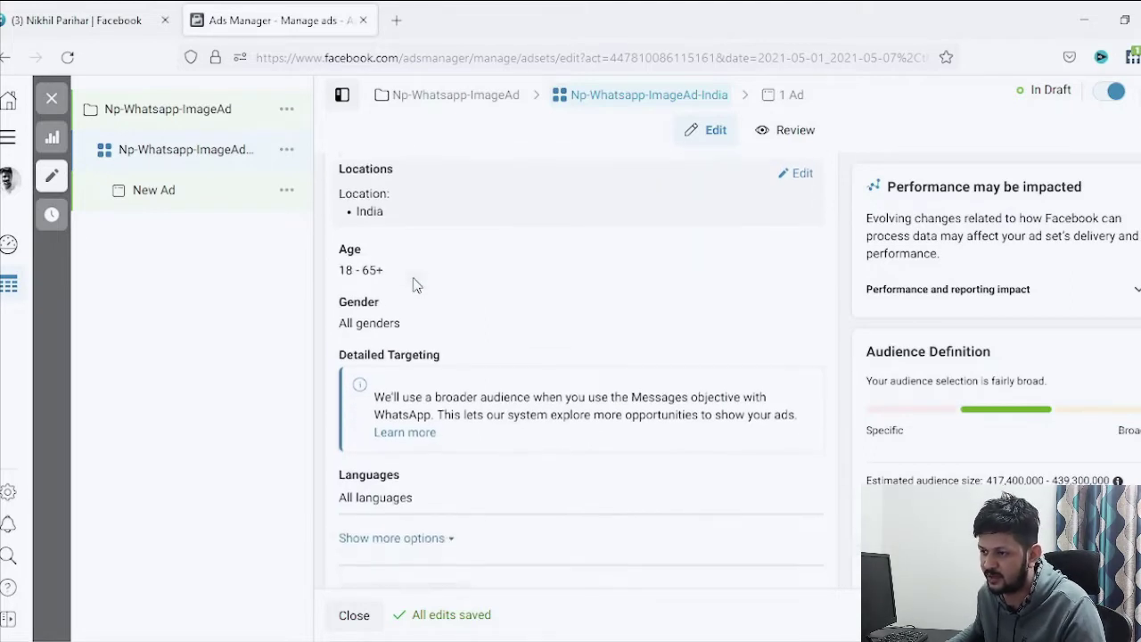
left_click(803, 232)
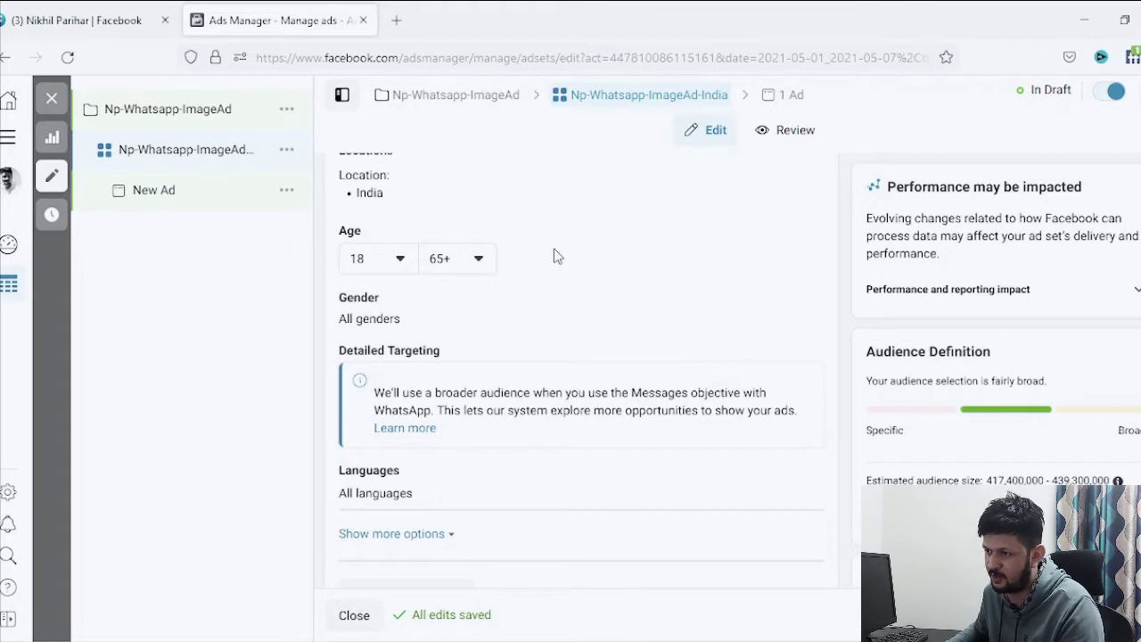
left_click(476, 258)
scroll(474, 416, "up", 8)
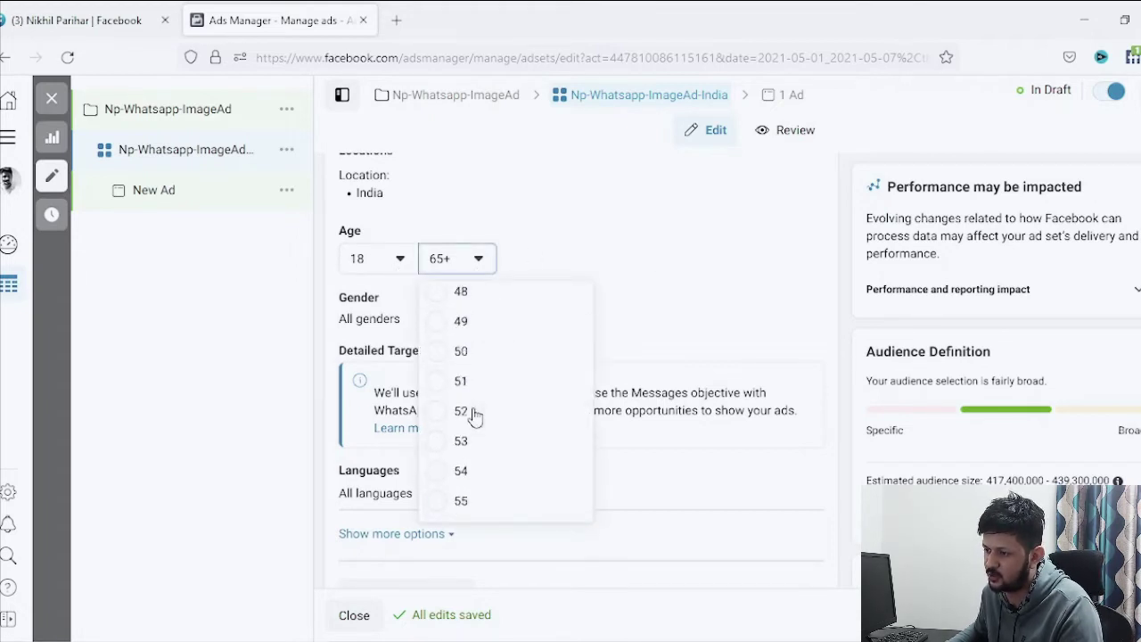
scroll(474, 417, "up", 5)
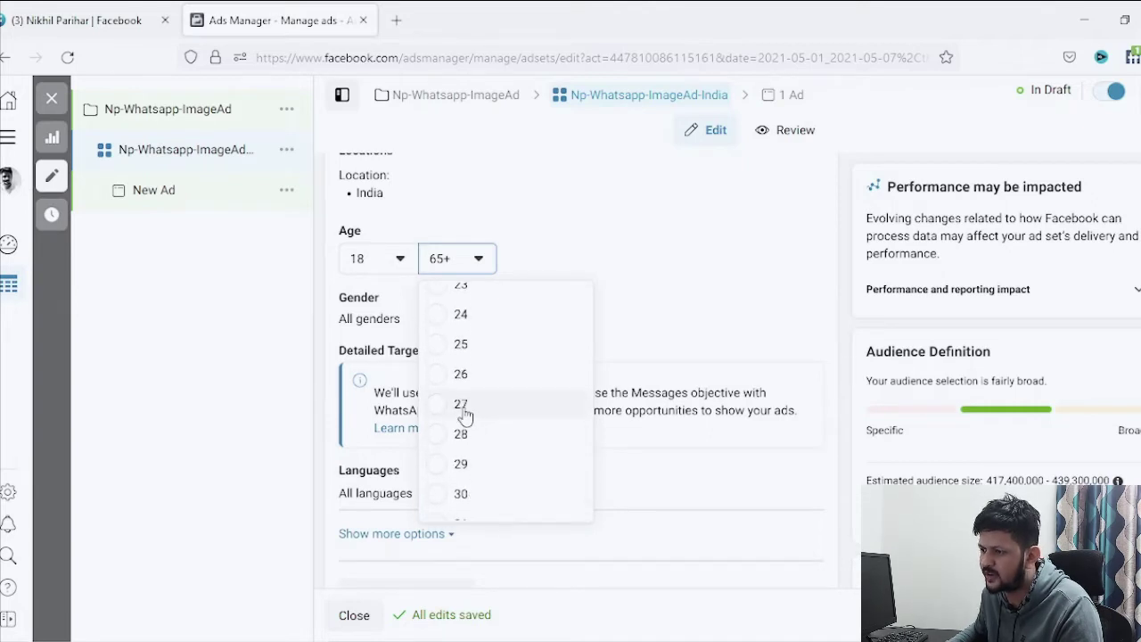
left_click(462, 404)
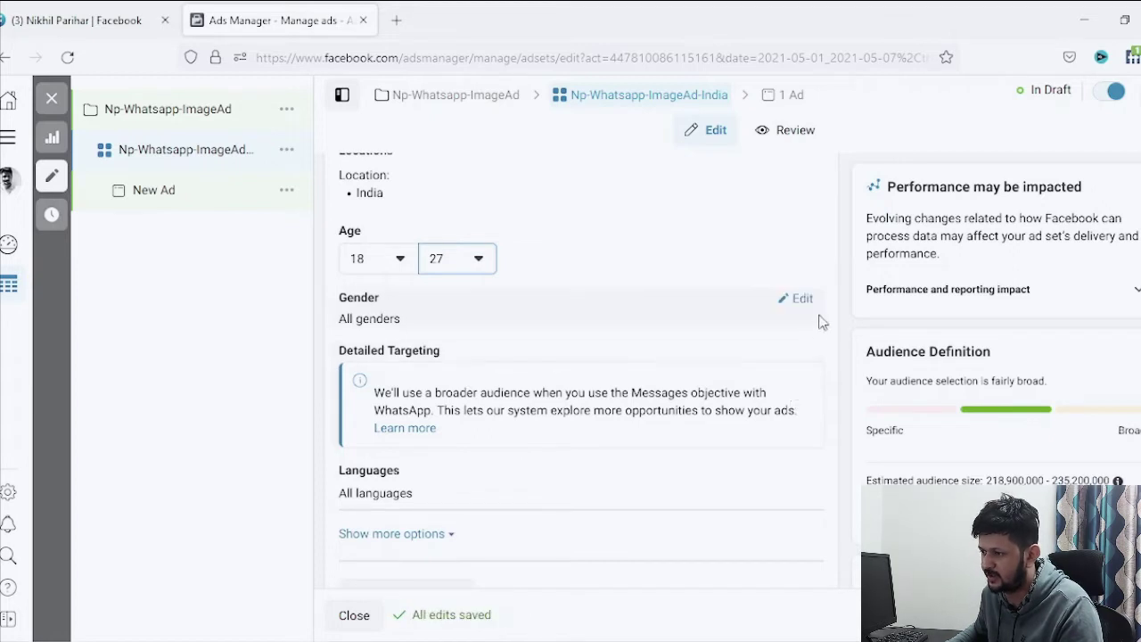
Narrow the audience location from the whole country to the city of Hyderabad, Telangana, India.
scroll(825, 333, "down", 1)
scroll(825, 332, "down", 1)
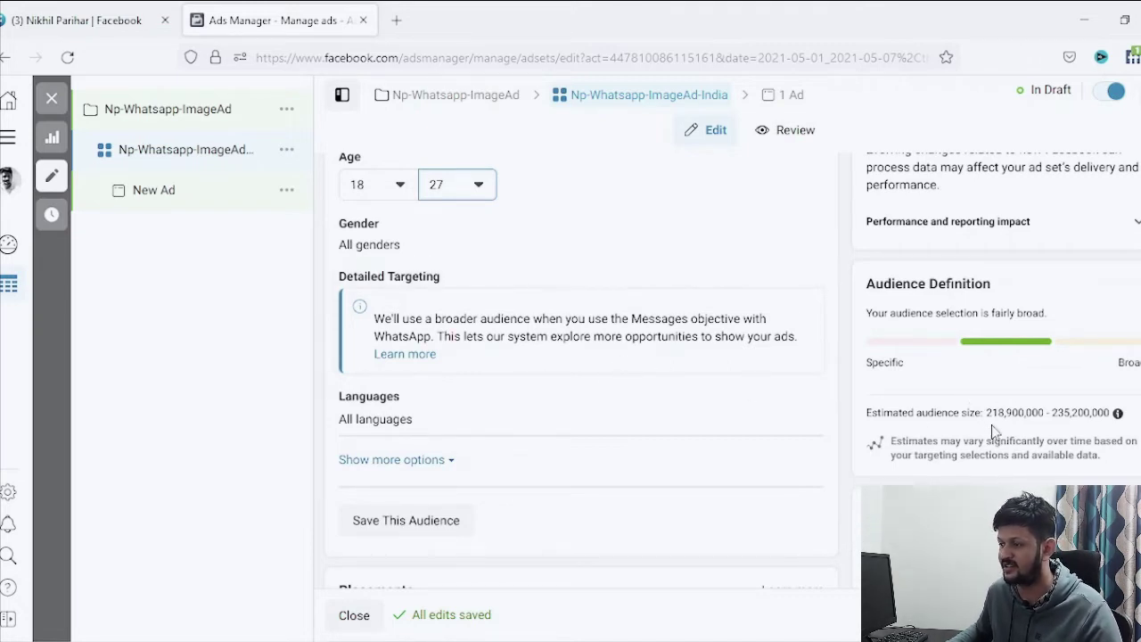
scroll(548, 397, "up", 3)
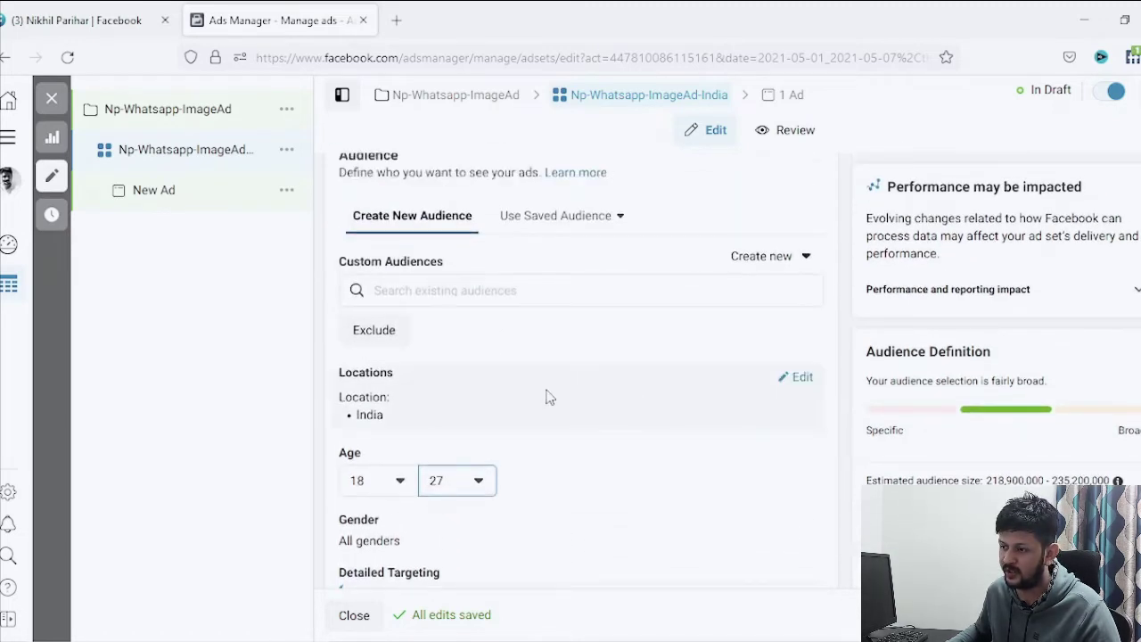
left_click(803, 378)
scroll(593, 410, "down", 2)
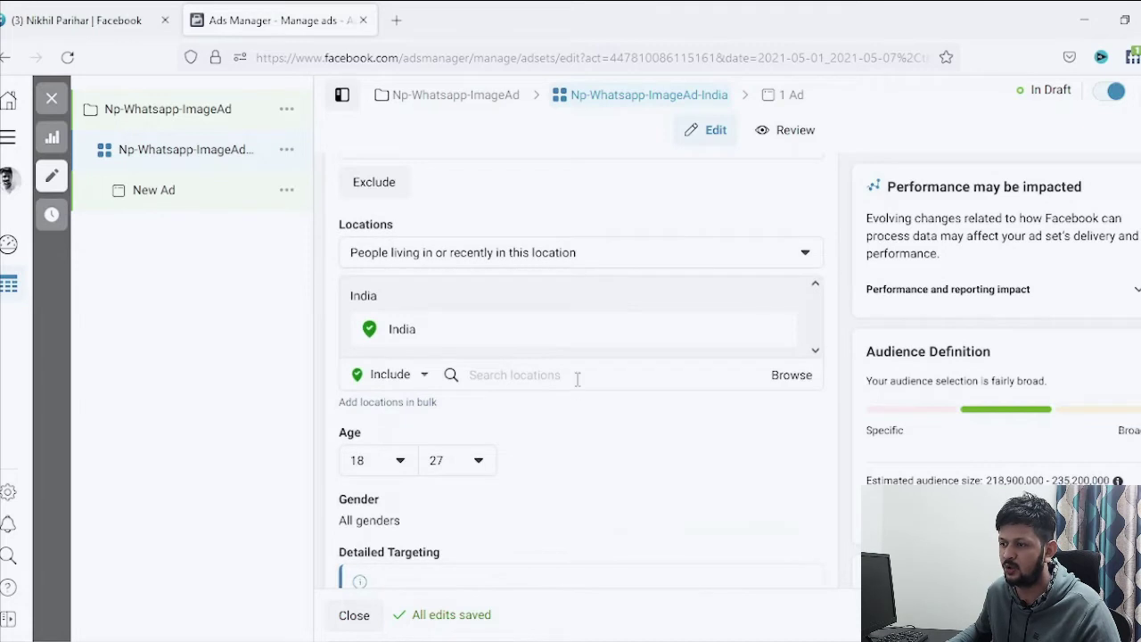
left_click(576, 375)
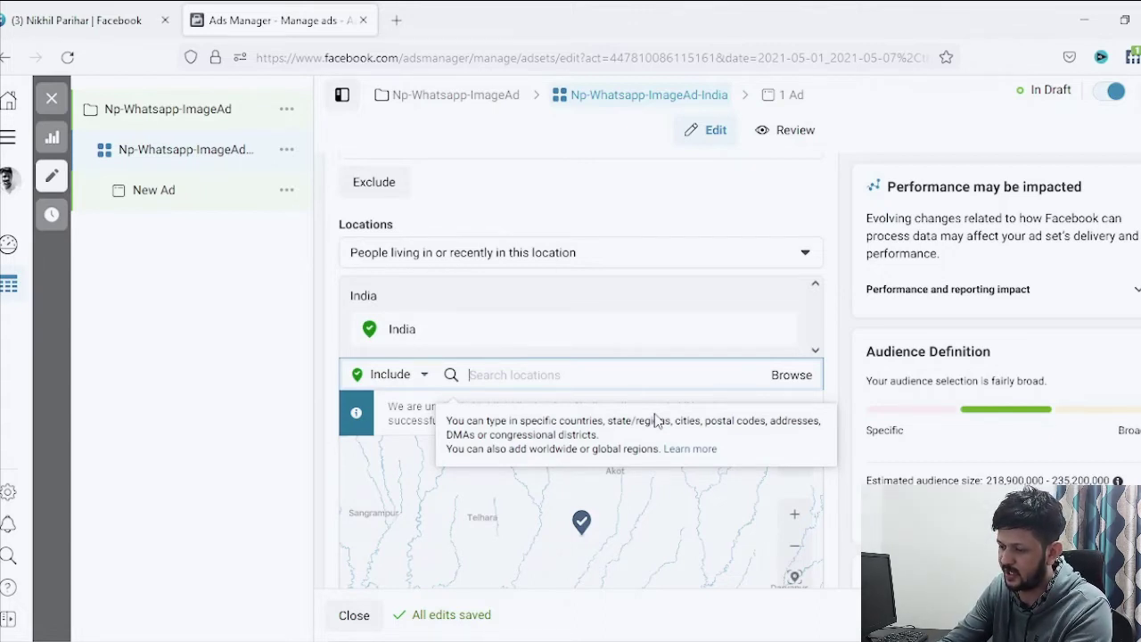
type("hyderabad")
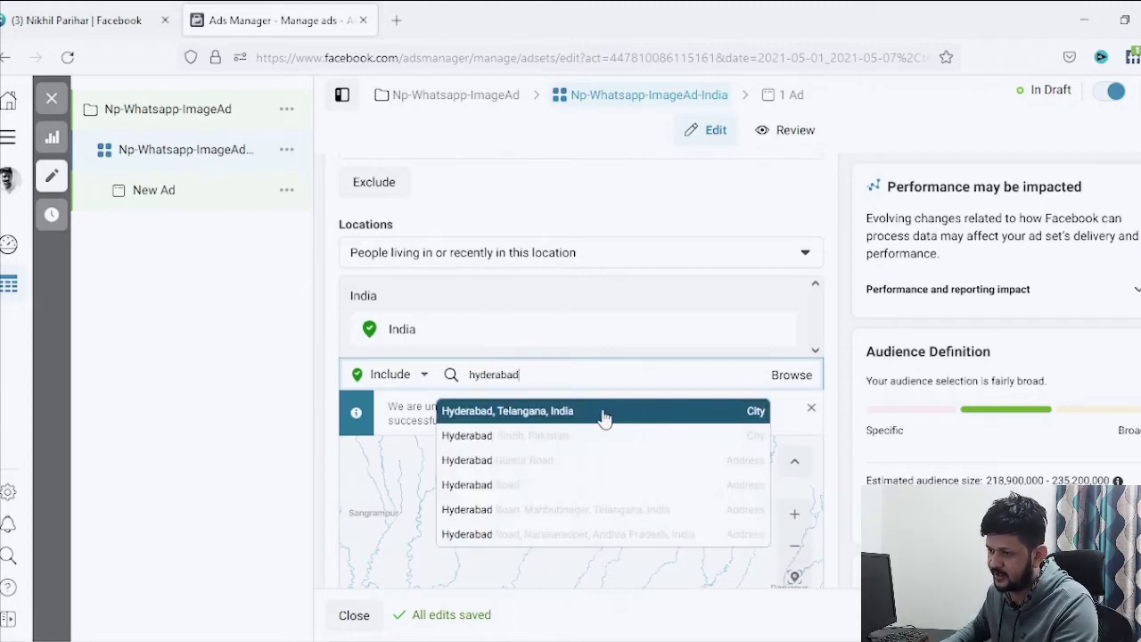
left_click(604, 416)
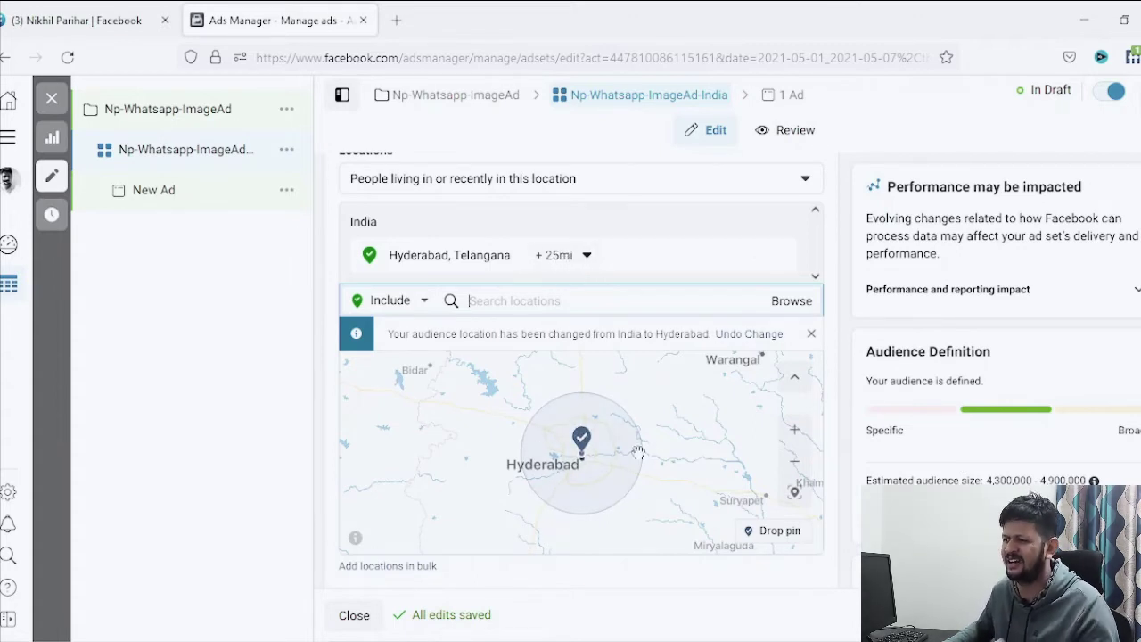
left_click(849, 280)
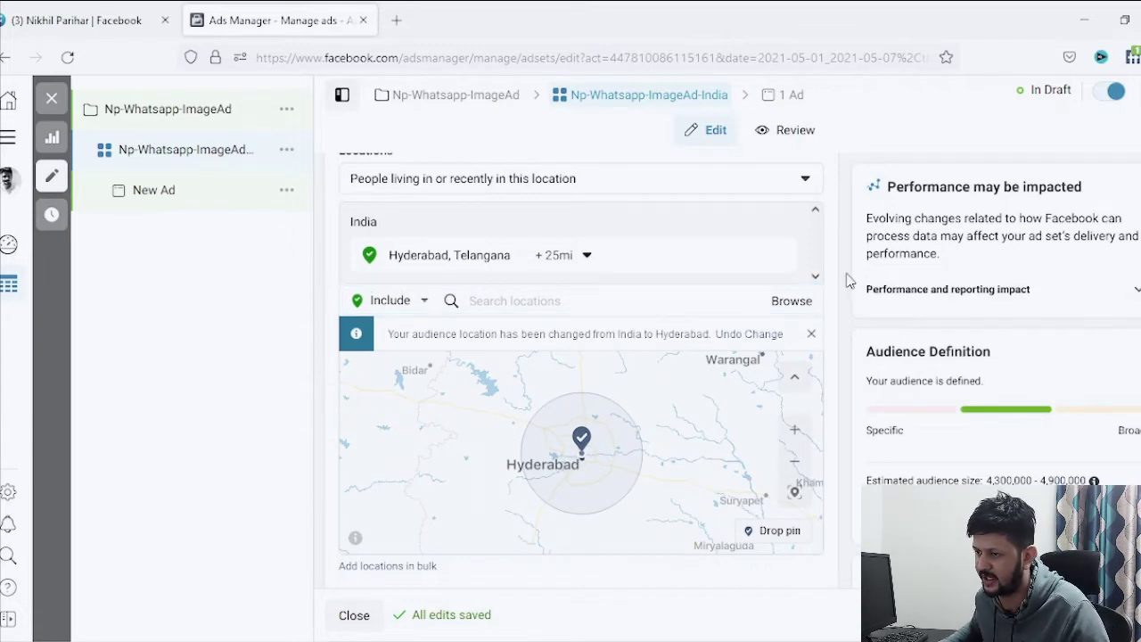
Review the platforms offered under Manual Placements and switch back to Automatic Placements.
scroll(843, 312, "down", 5)
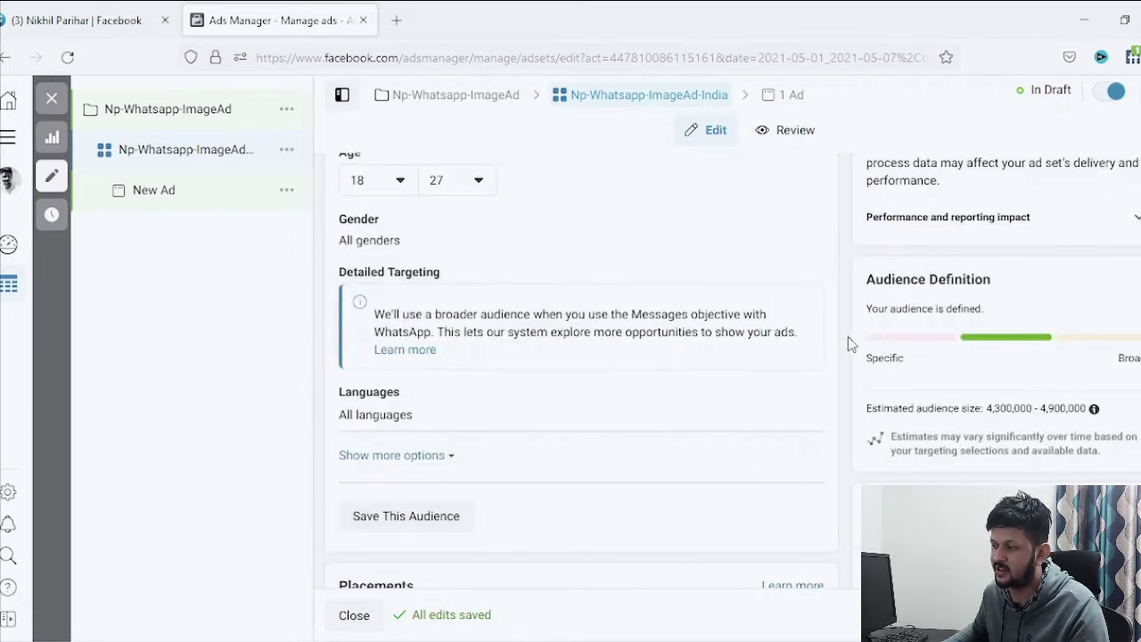
scroll(845, 344, "down", 3)
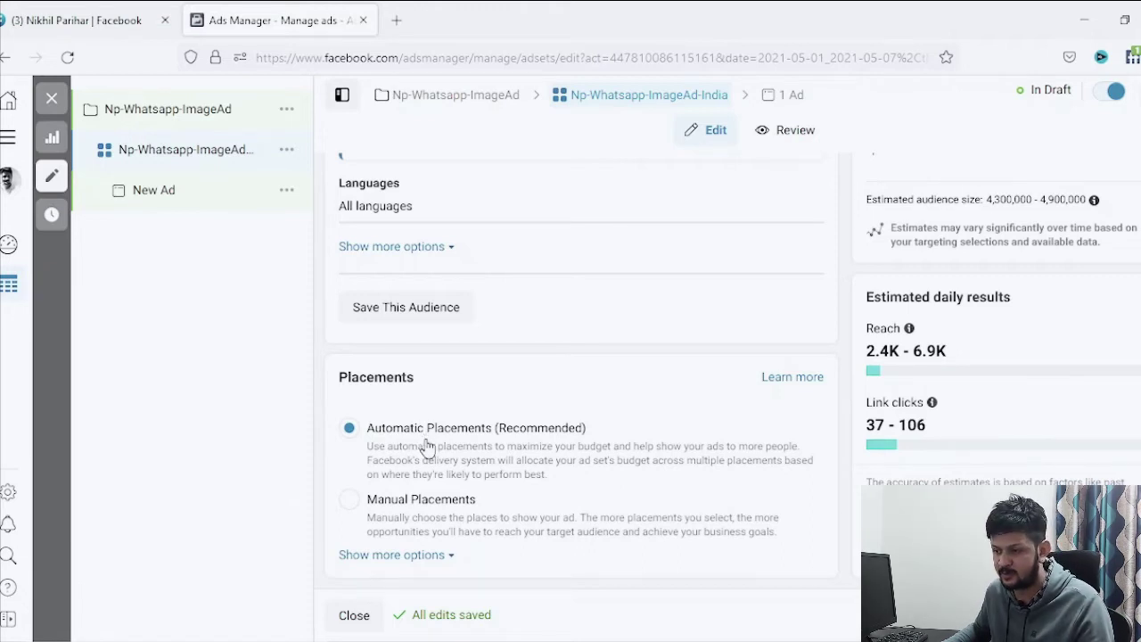
left_click(350, 501)
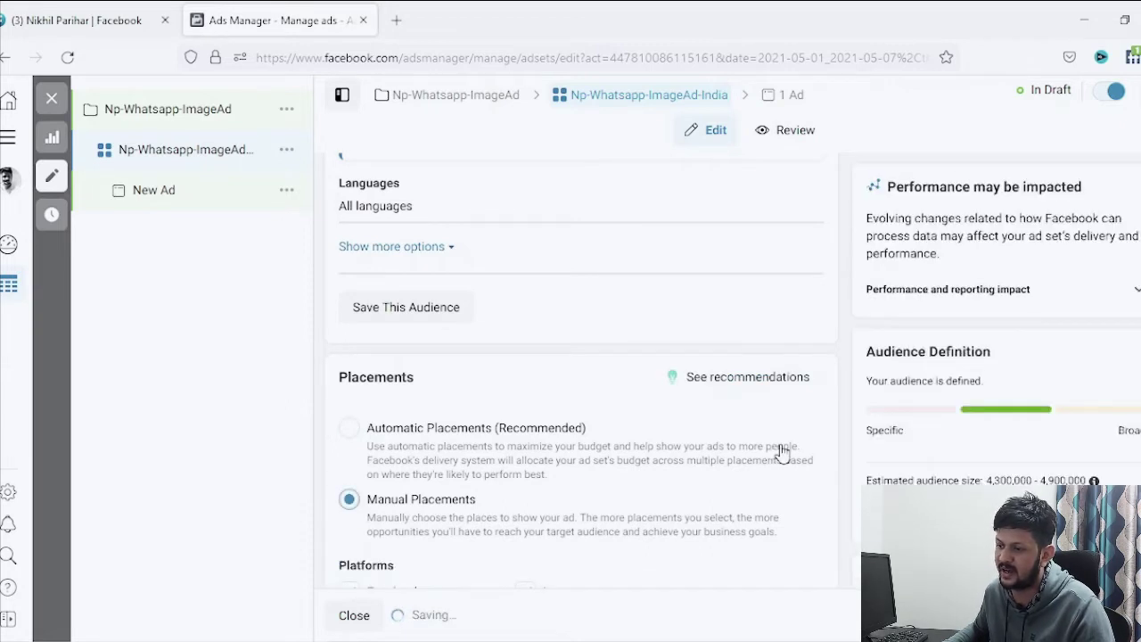
scroll(612, 314, "down", 4)
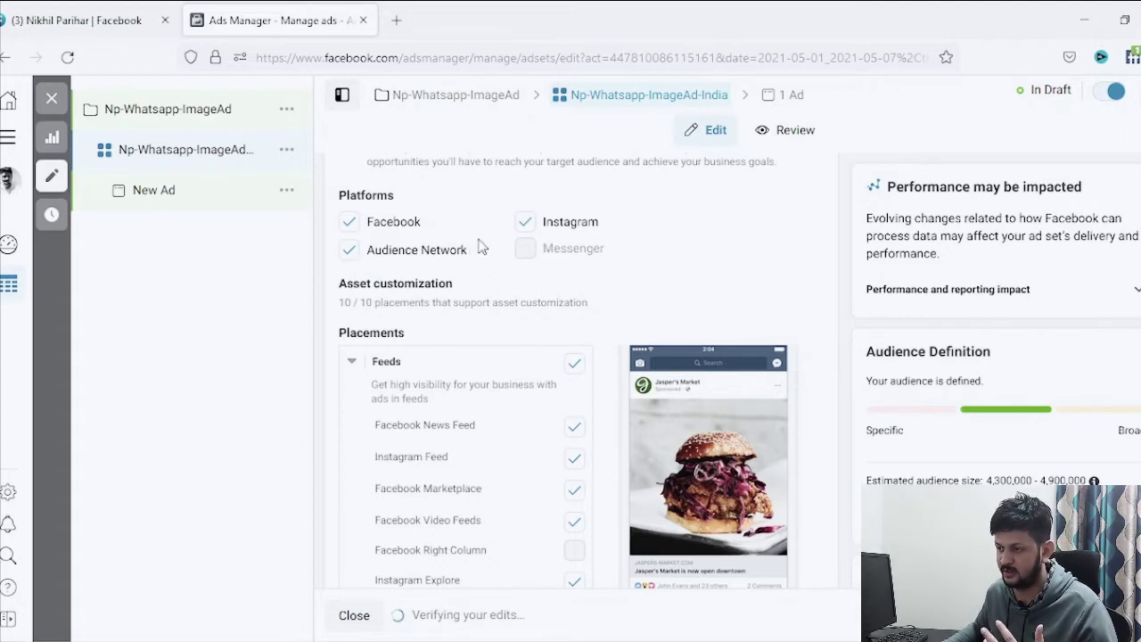
scroll(497, 243, "up", 5)
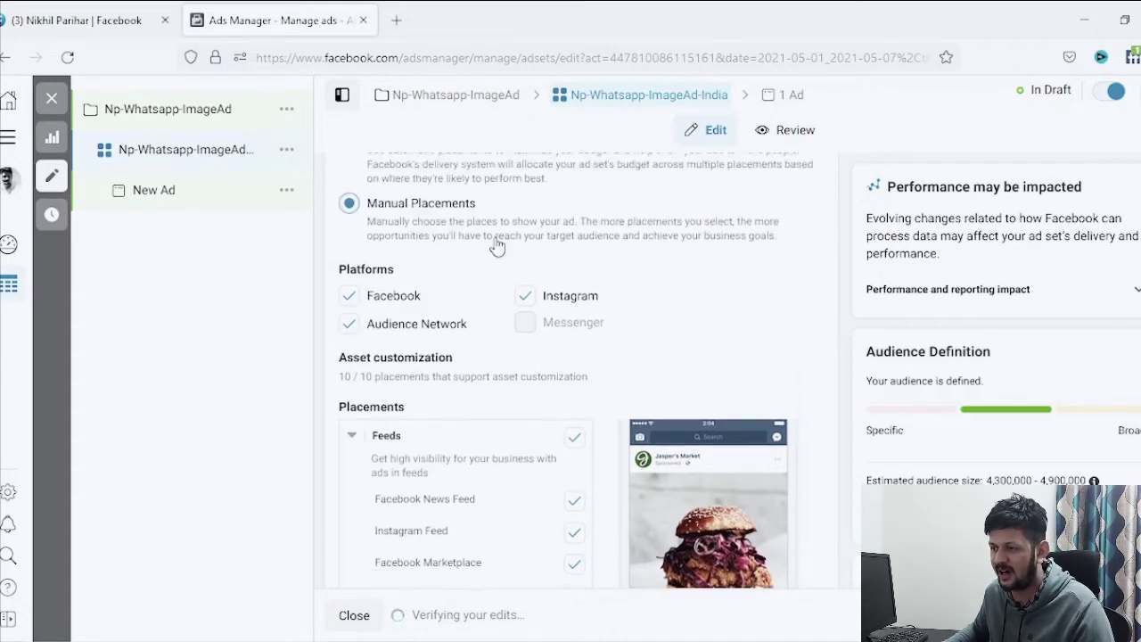
left_click(350, 281)
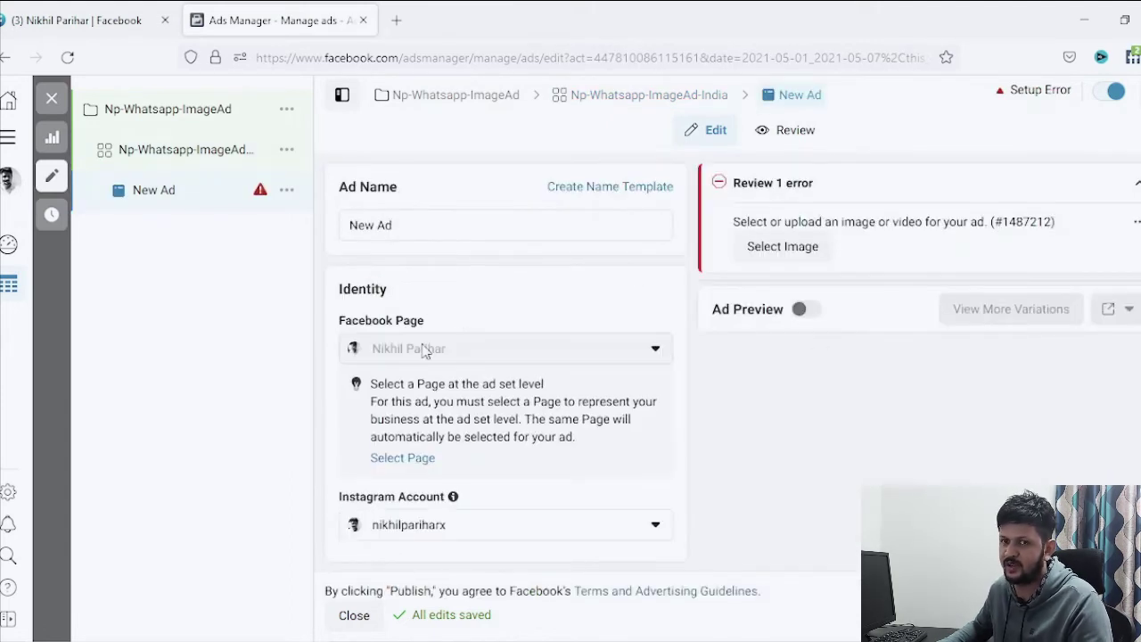
Name the new ad Np-Whatsapp-ImageAd-India-v1, reusing the copied campaign name.
triple_click(415, 228)
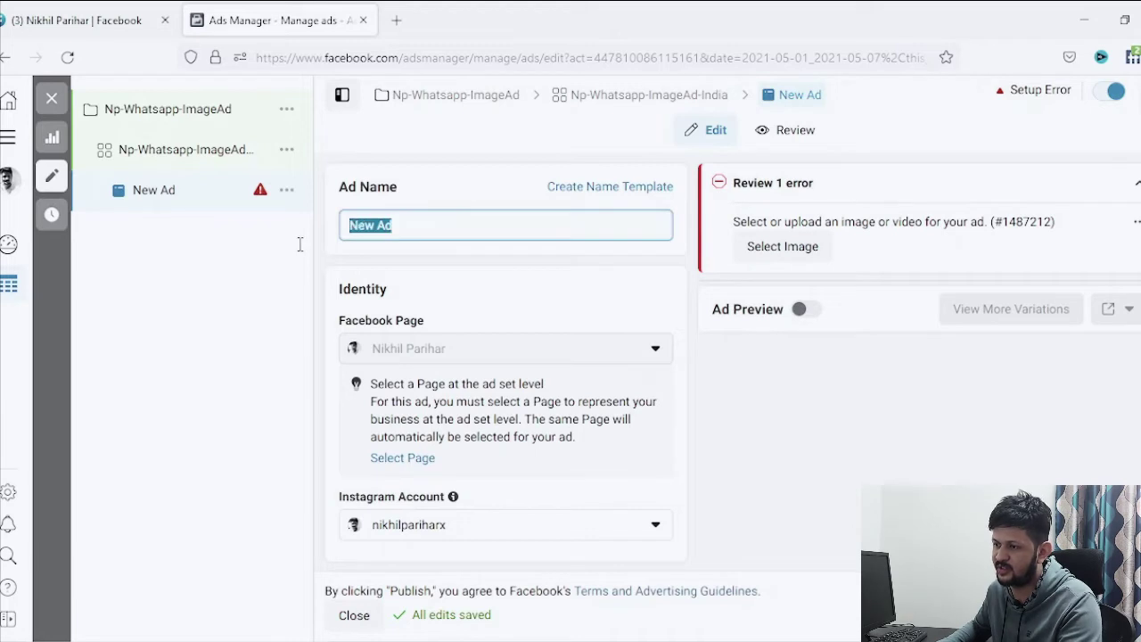
type("Np-Whatsapp-ImageAd")
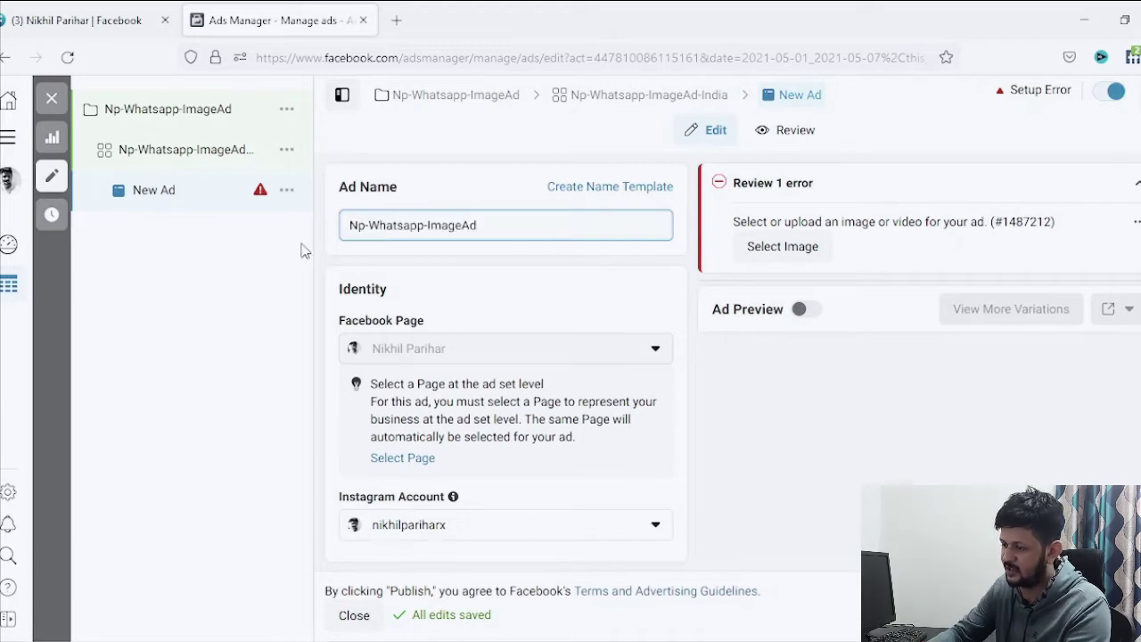
type("-India")
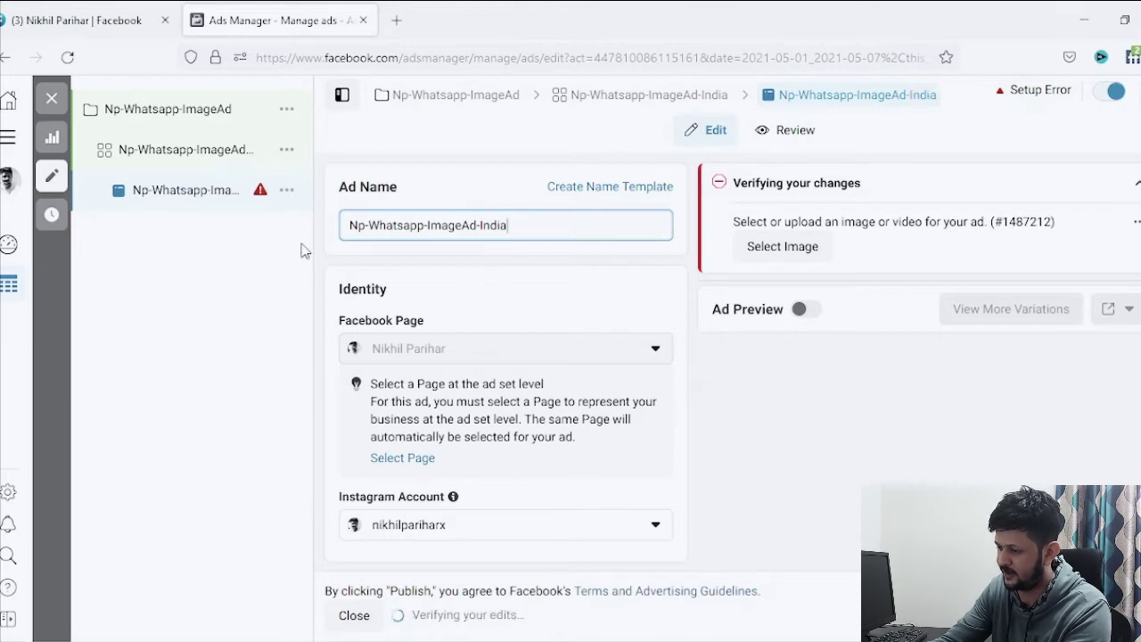
type("-v1")
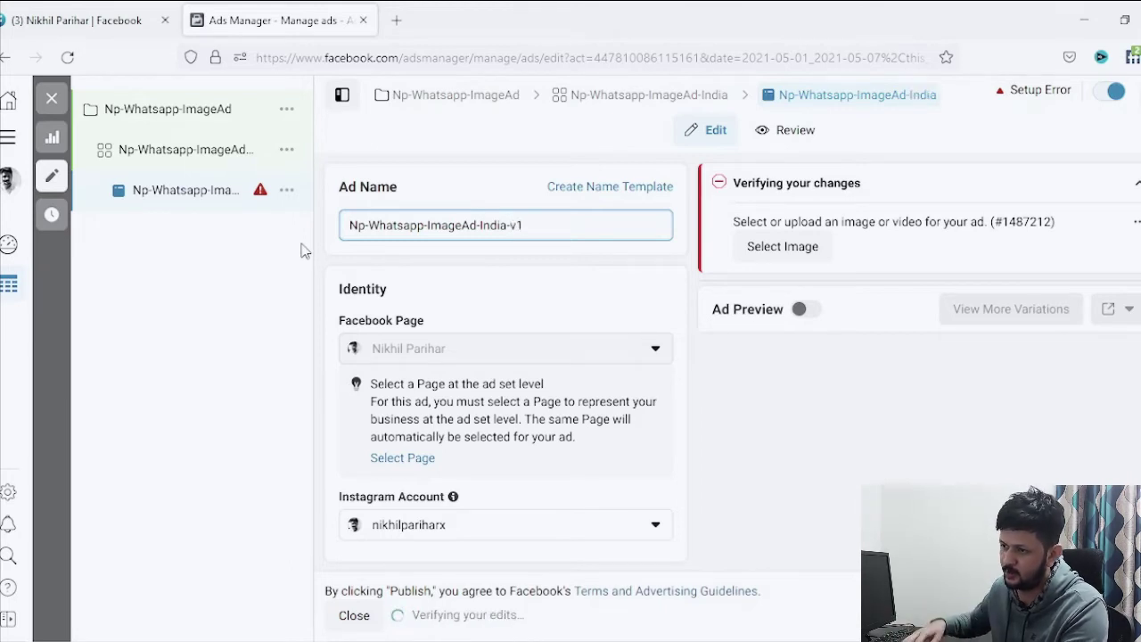
Upload the image "No.1 Digital Marketing Course (1)" from the Downloads folder and use it as the ad's media.
scroll(459, 291, "down", 3)
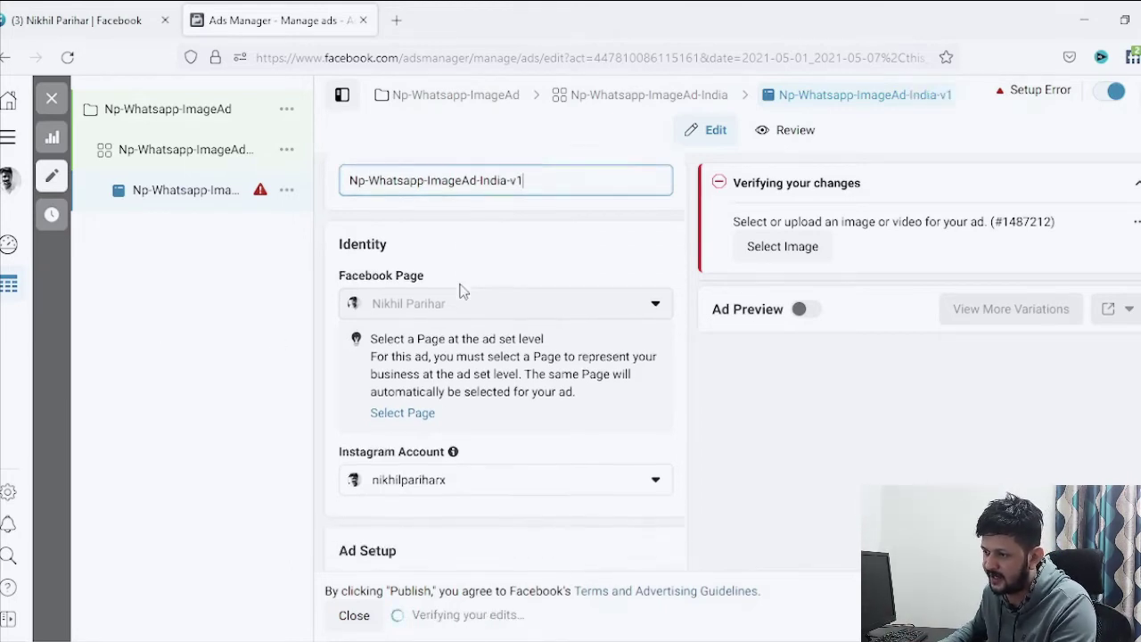
scroll(535, 241, "down", 1)
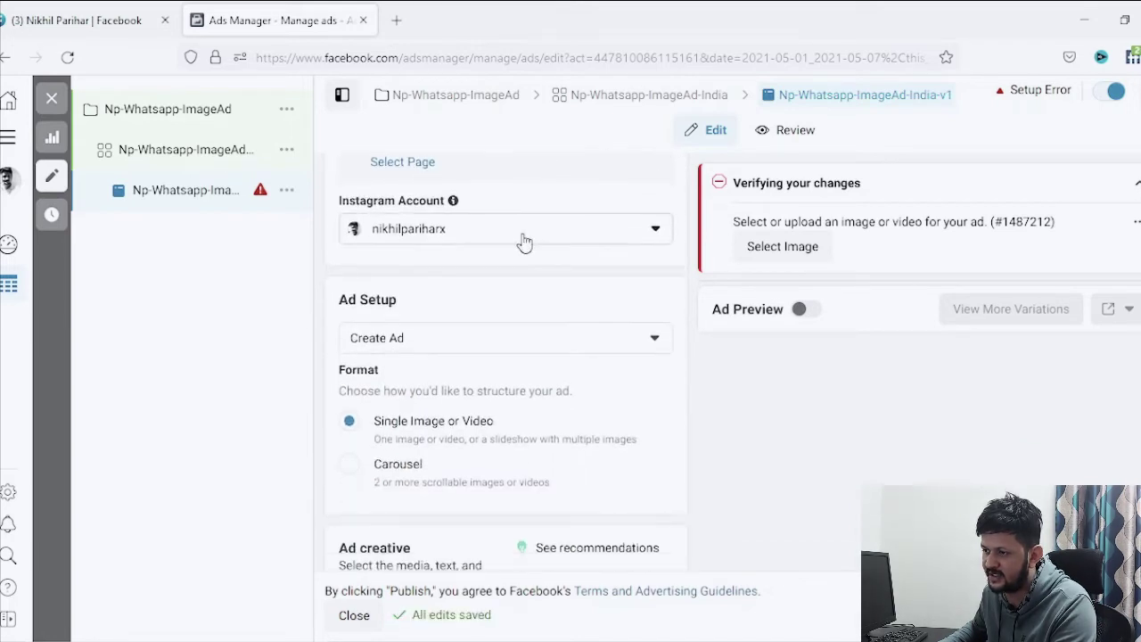
scroll(523, 243, "down", 2)
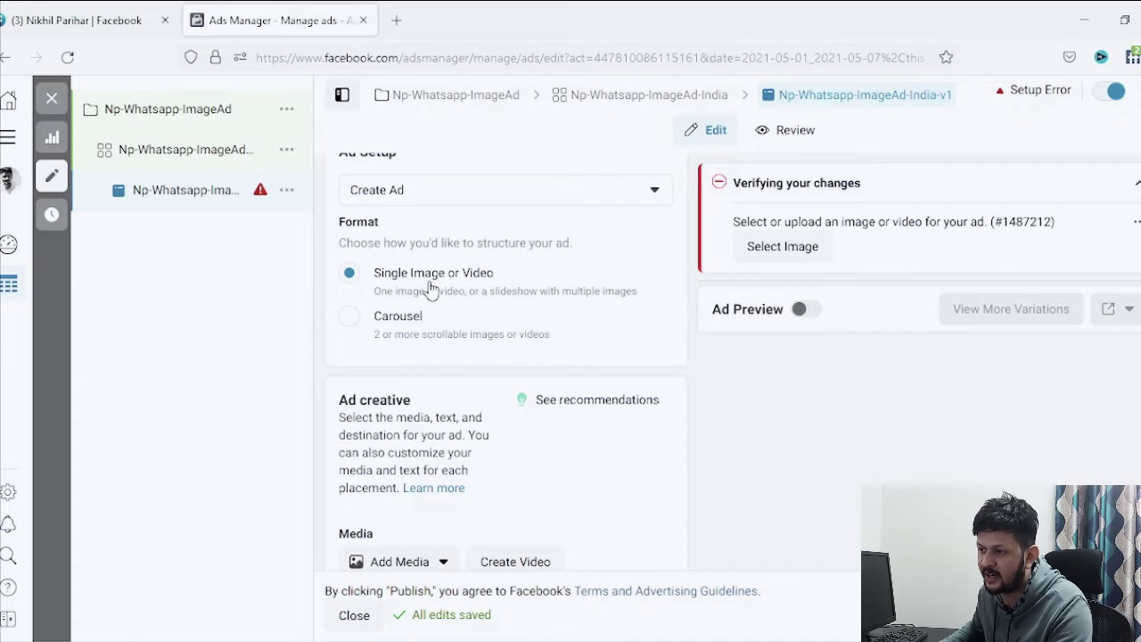
scroll(429, 286, "down", 3)
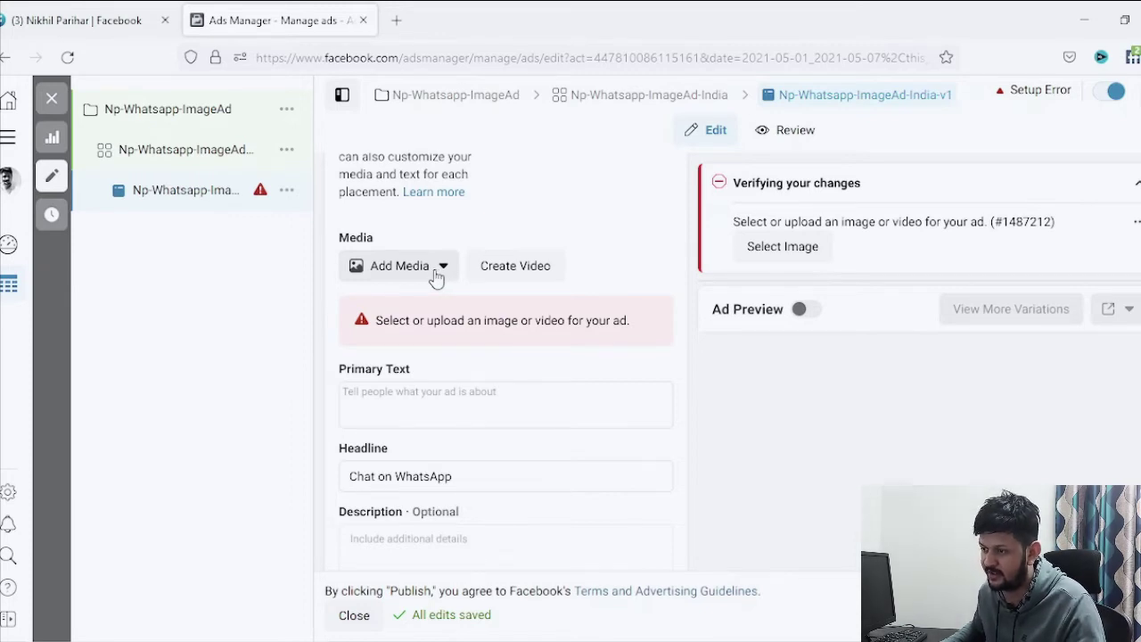
left_click(436, 276)
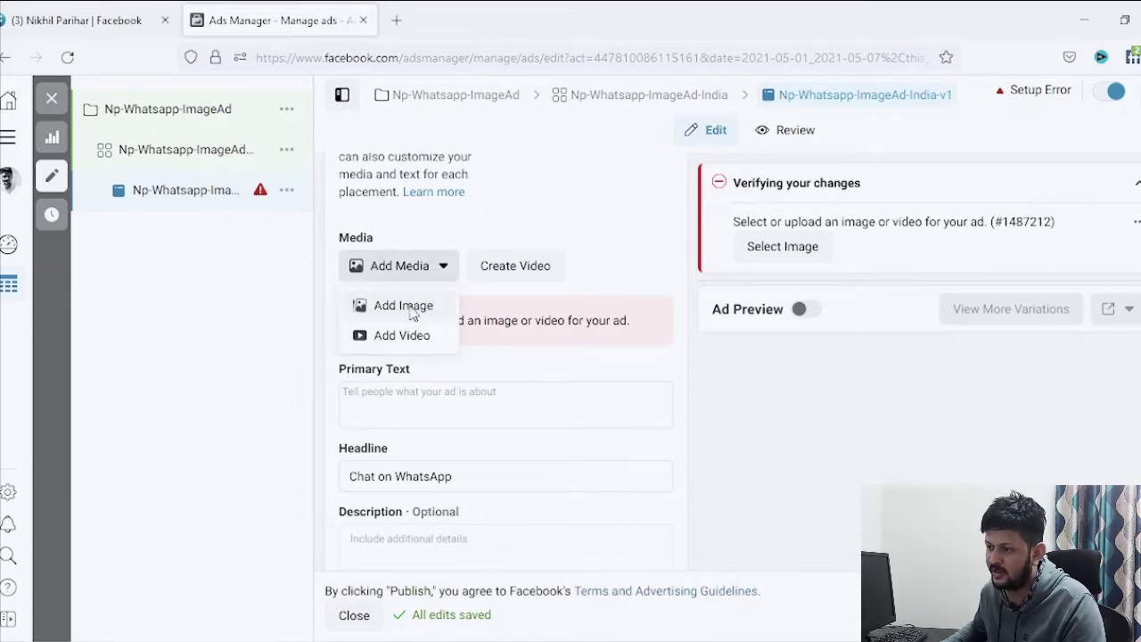
left_click(412, 312)
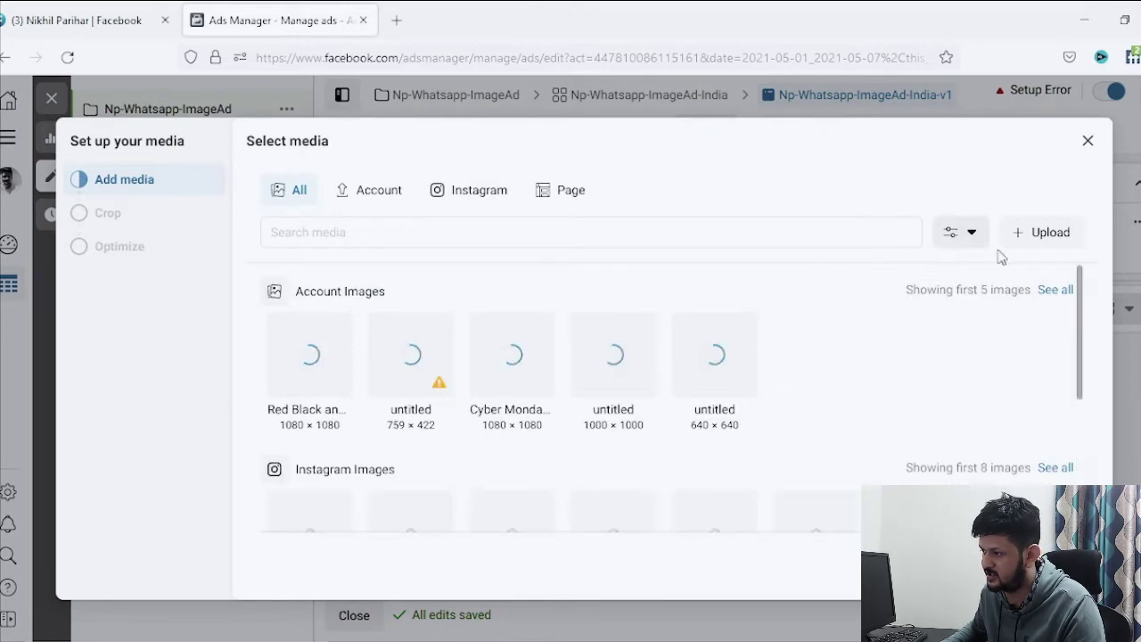
left_click(1050, 234)
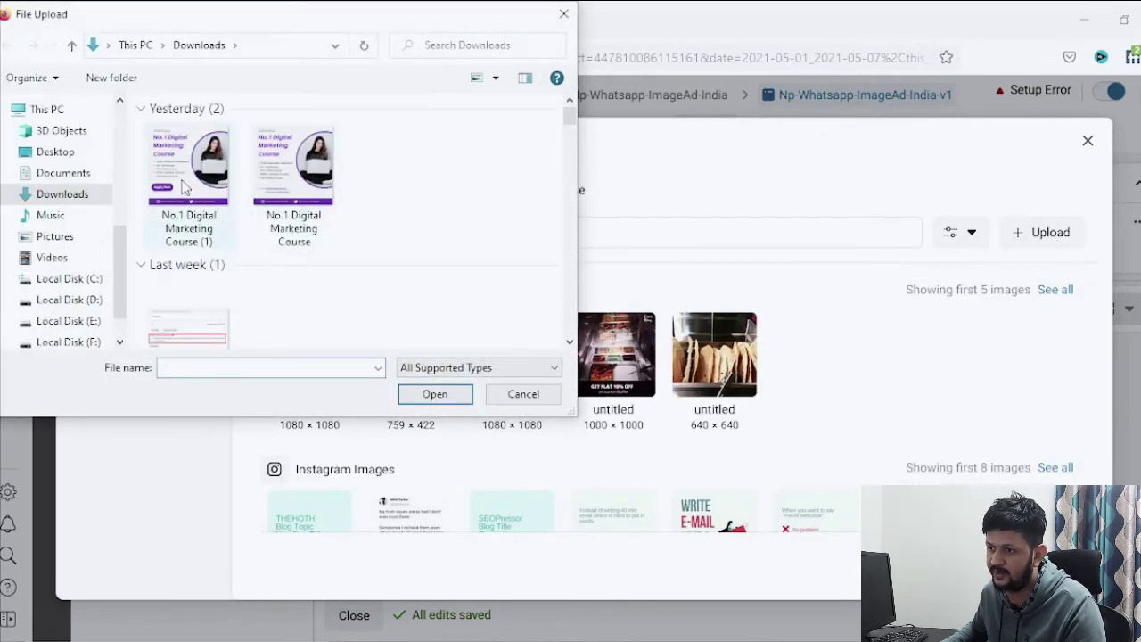
left_click(186, 185)
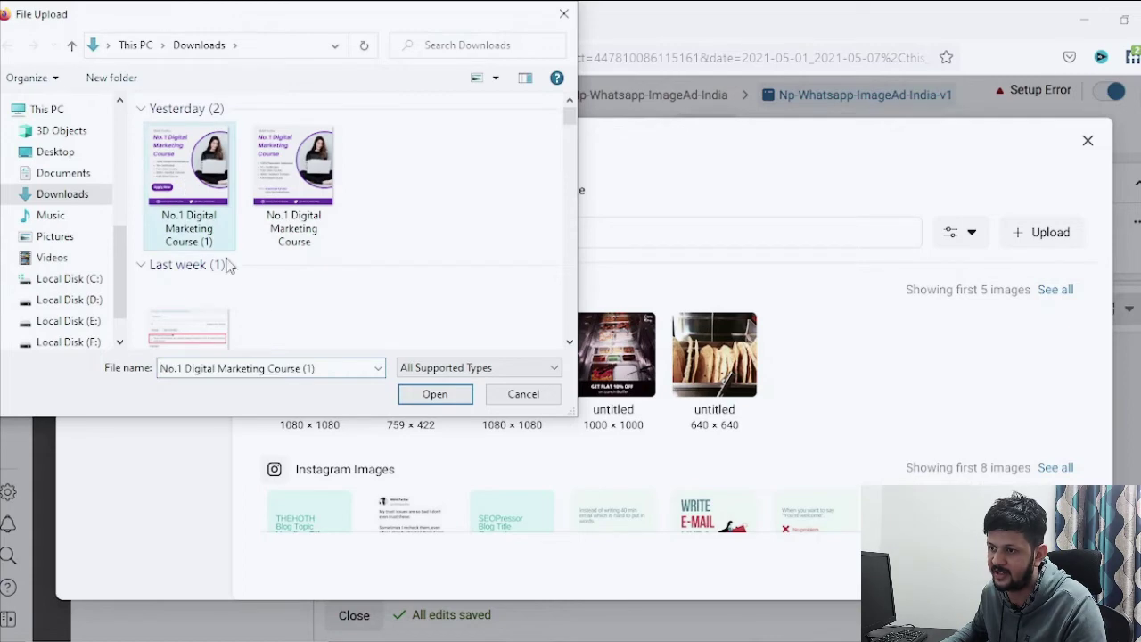
left_click(435, 394)
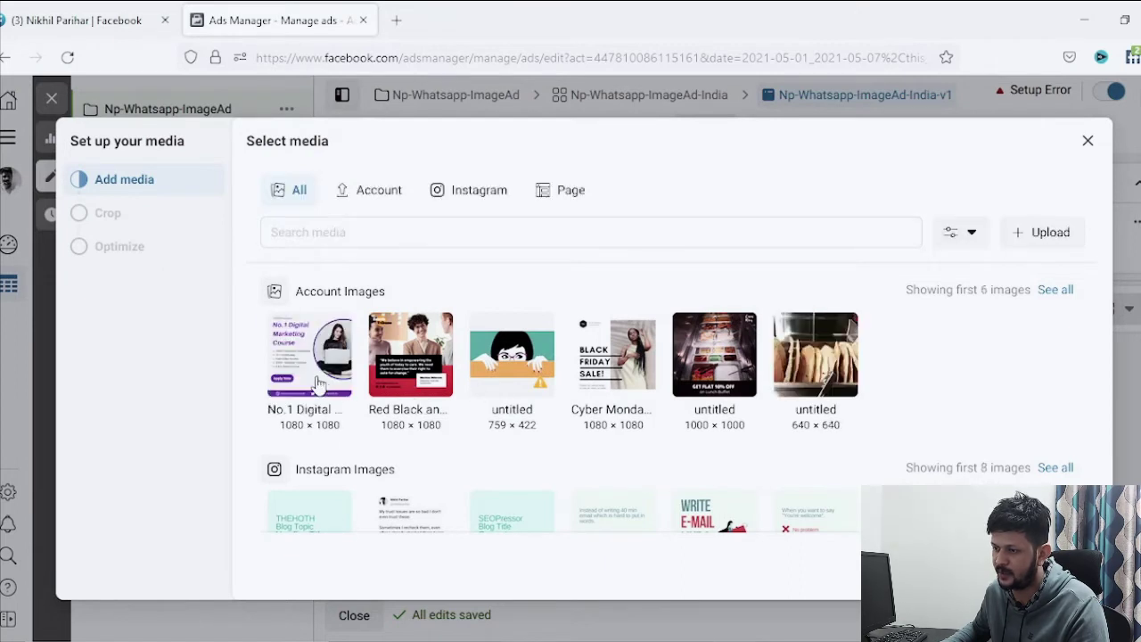
left_click(321, 385)
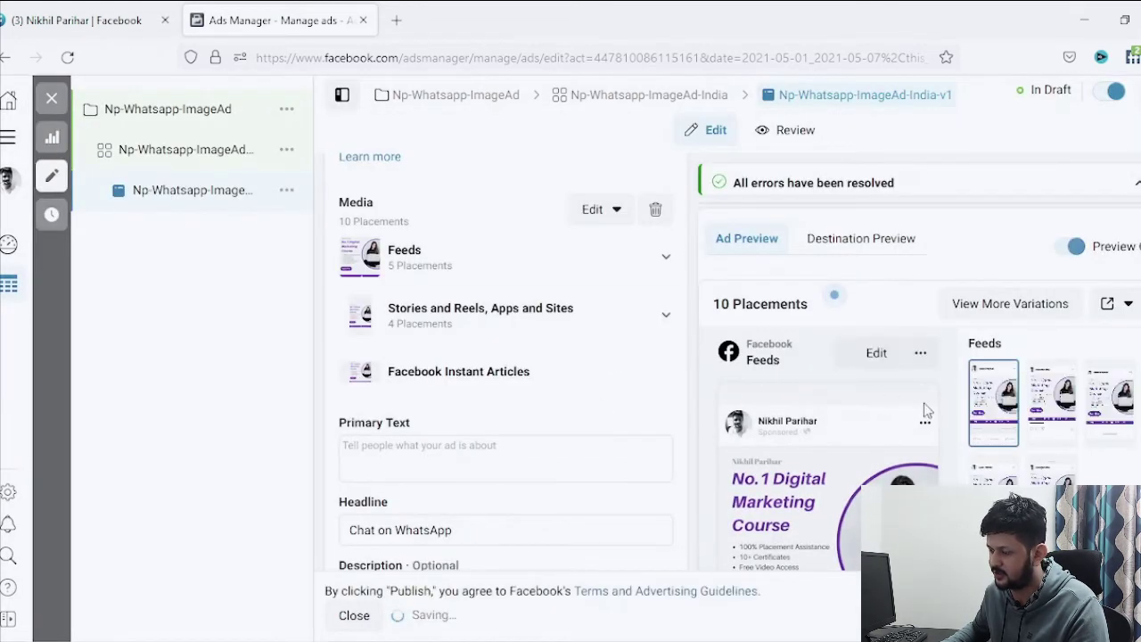
Enter "No.1 Digital Marketing Course" as the ad's primary text.
scroll(869, 433, "down", 3)
scroll(869, 432, "down", 3)
scroll(381, 286, "up", 5)
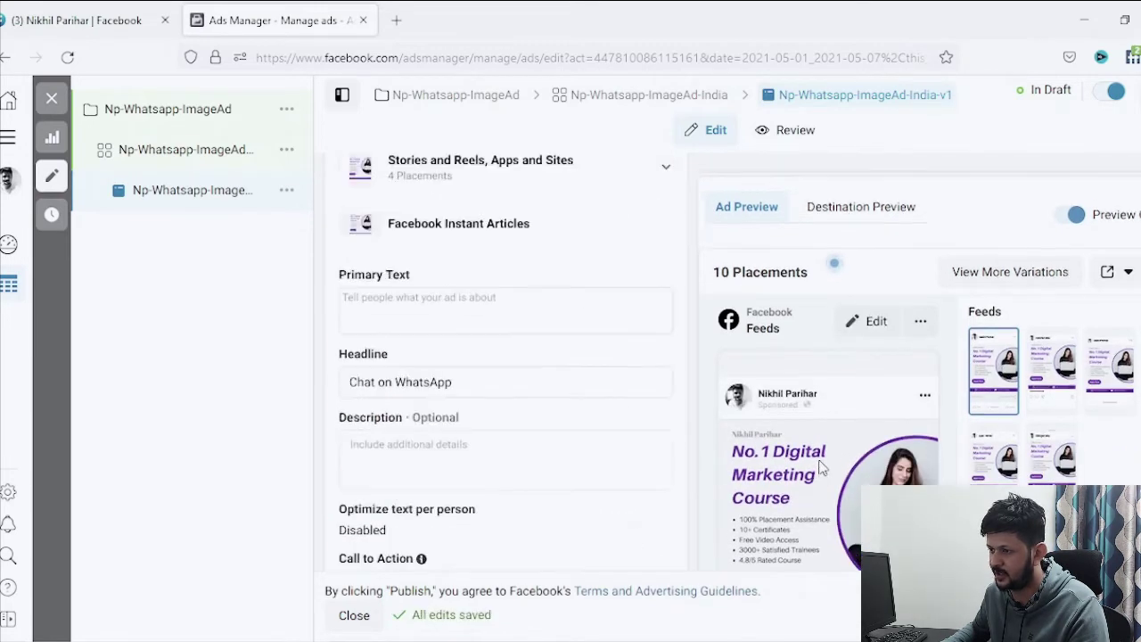
left_click(393, 307)
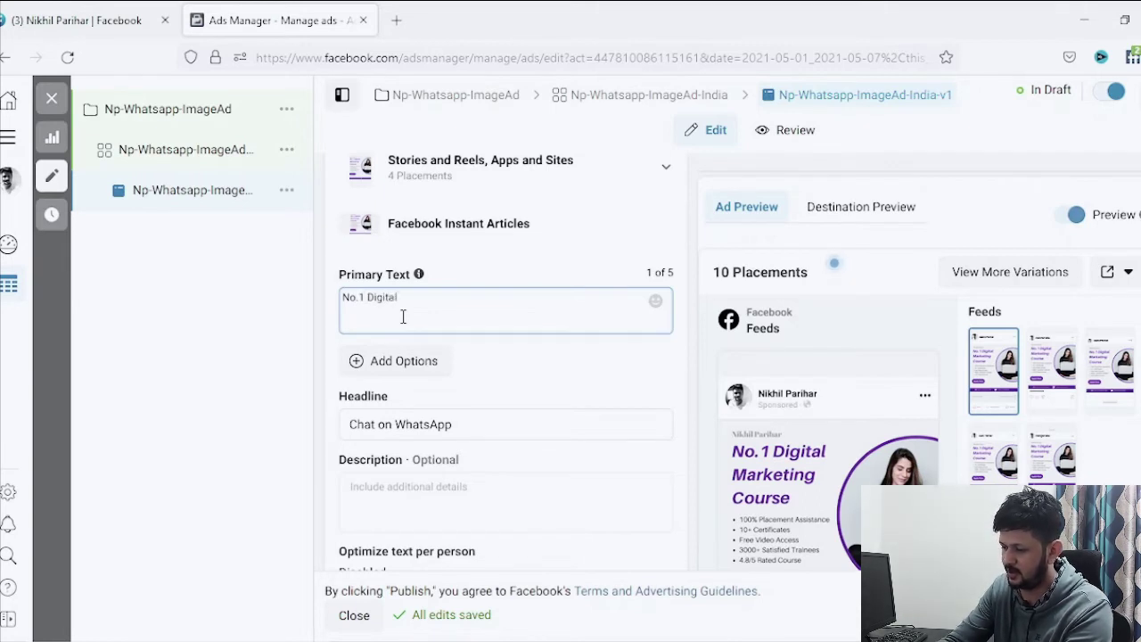
type("Course")
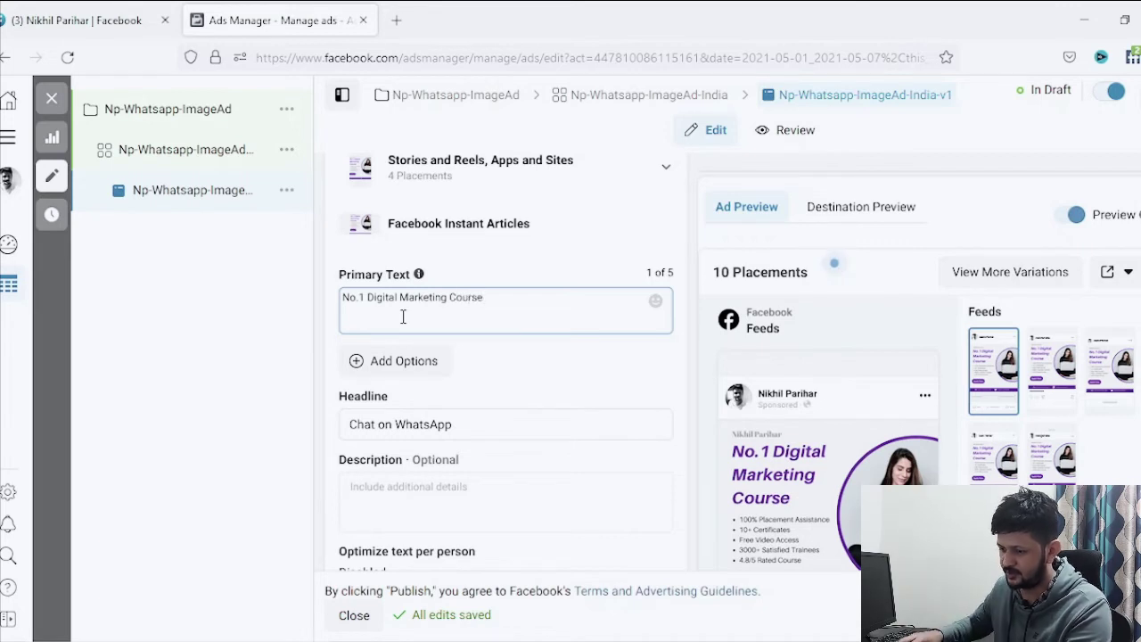
Copy the primary text and replace the ad's headline with it, making it "No.1 Digital Marketing Course".
key("ctrl+a")
key("ctrl+c")
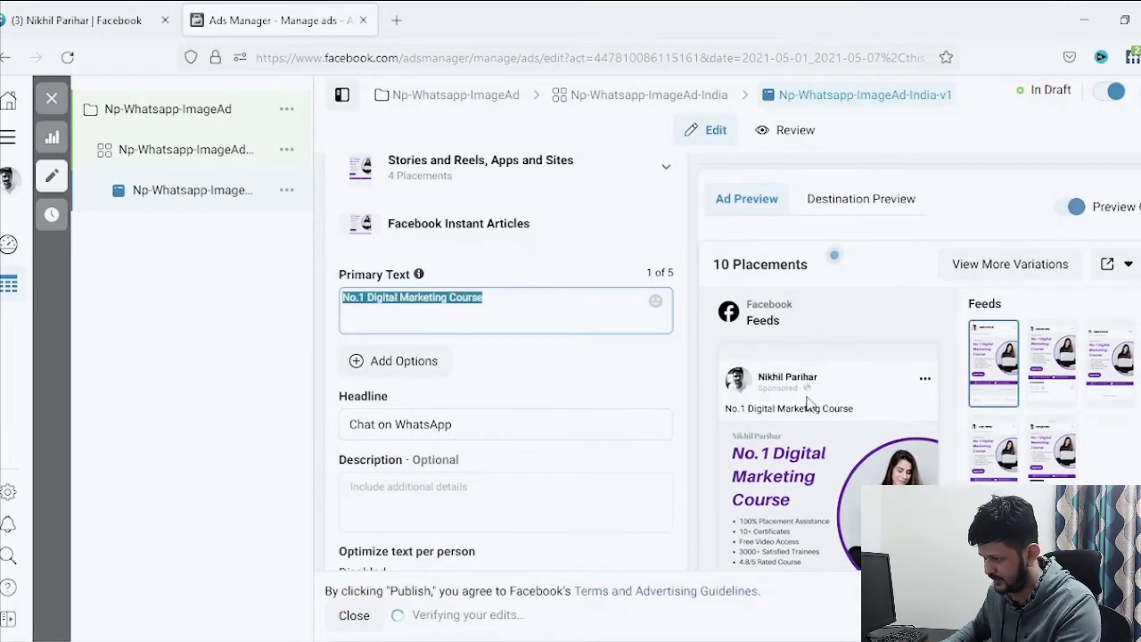
scroll(813, 407, "down", 1)
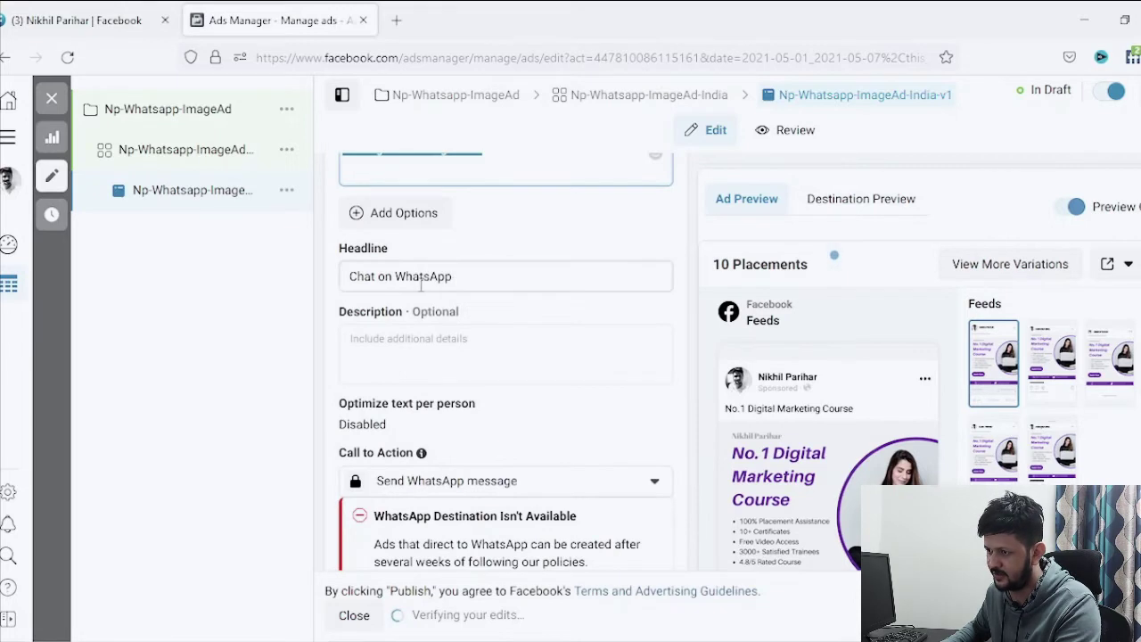
scroll(822, 435, "down", 1)
scroll(822, 435, "up", 2)
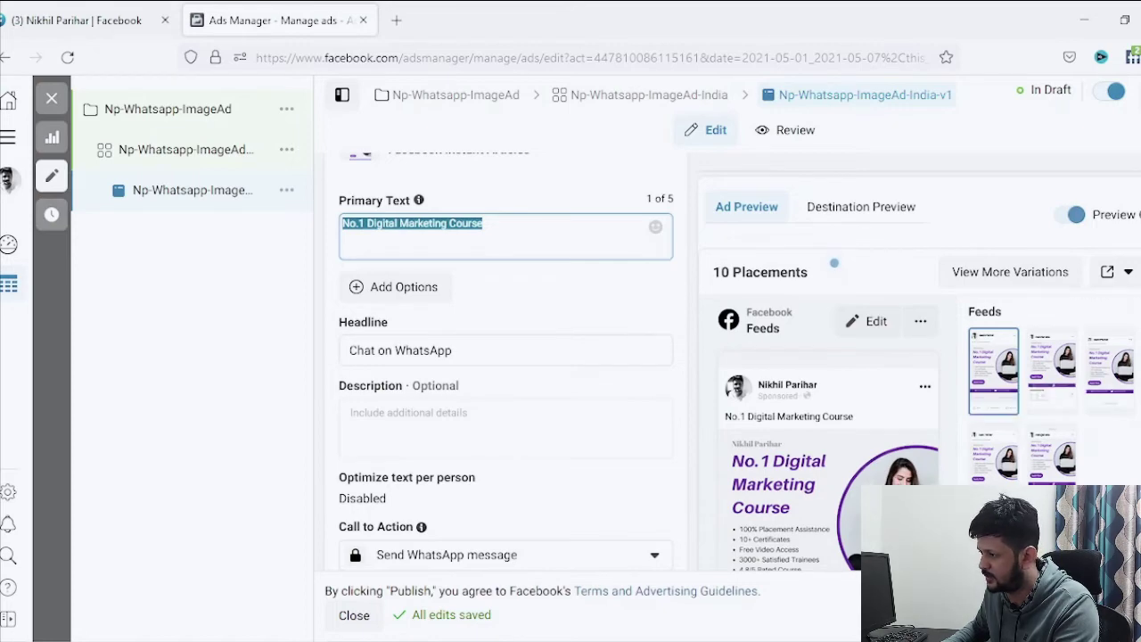
left_click(1104, 444)
scroll(834, 263, "down", 5)
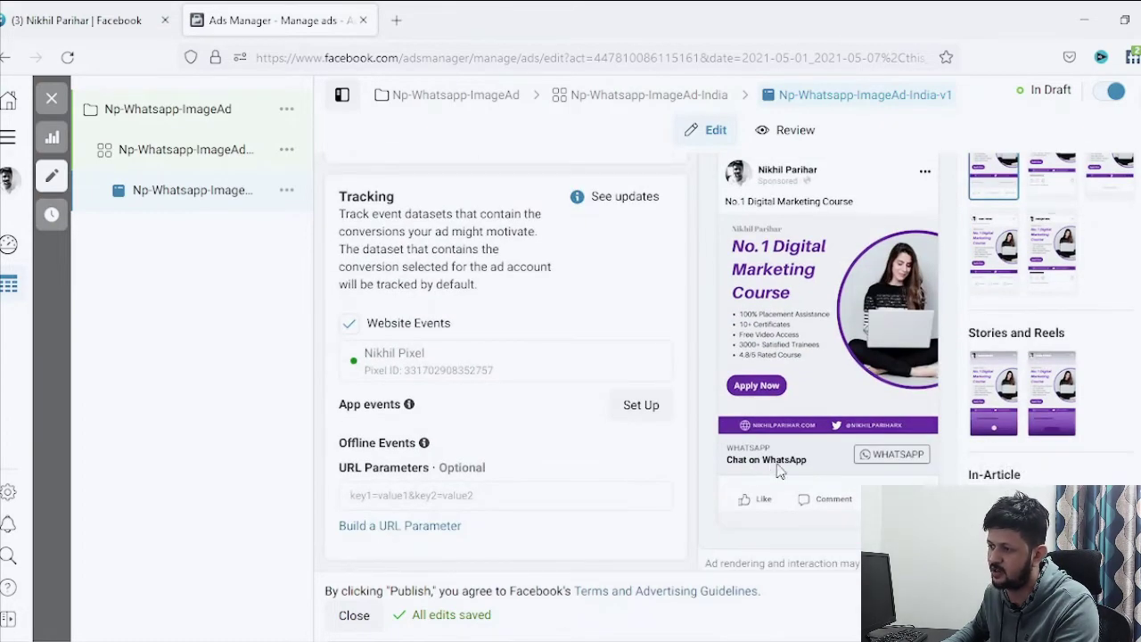
scroll(570, 437, "up", 4)
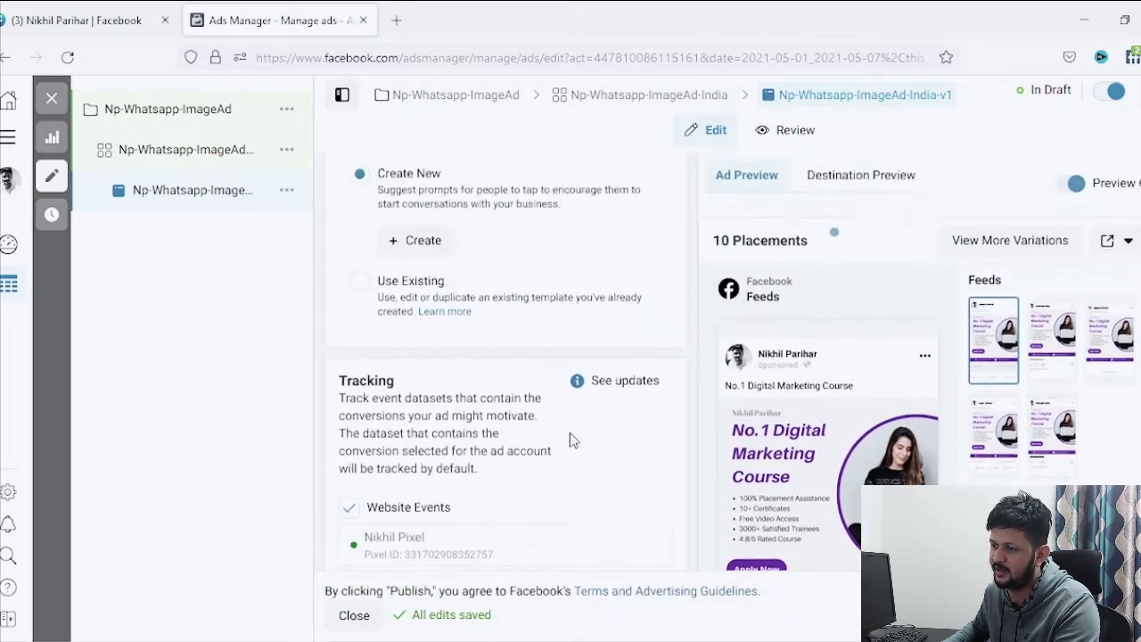
scroll(571, 437, "up", 5)
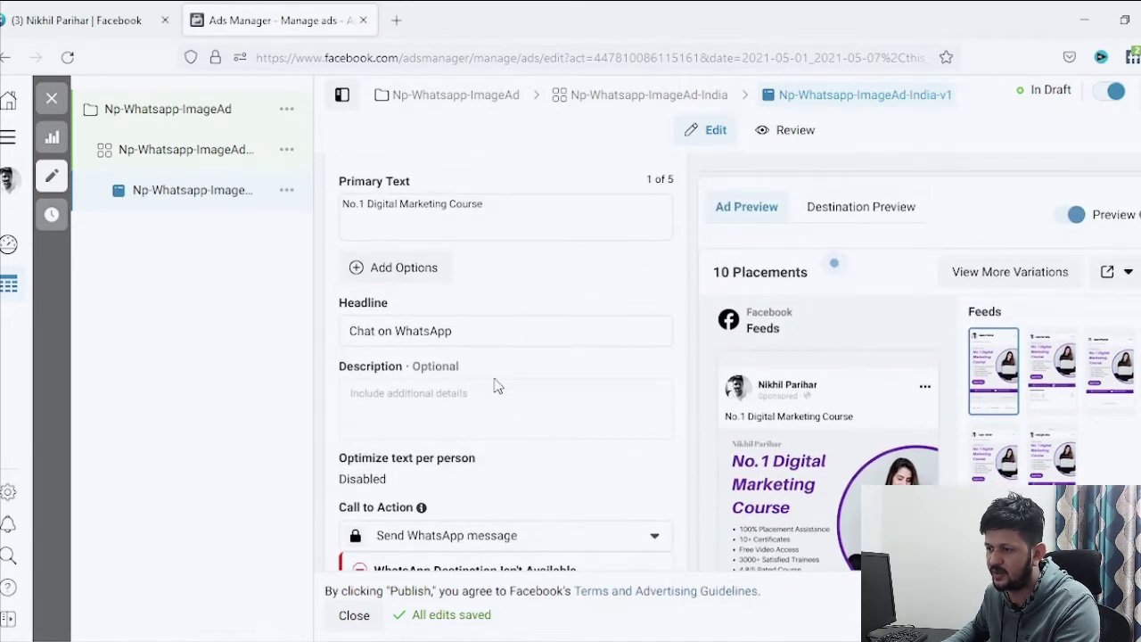
left_click_drag(472, 329, 329, 334)
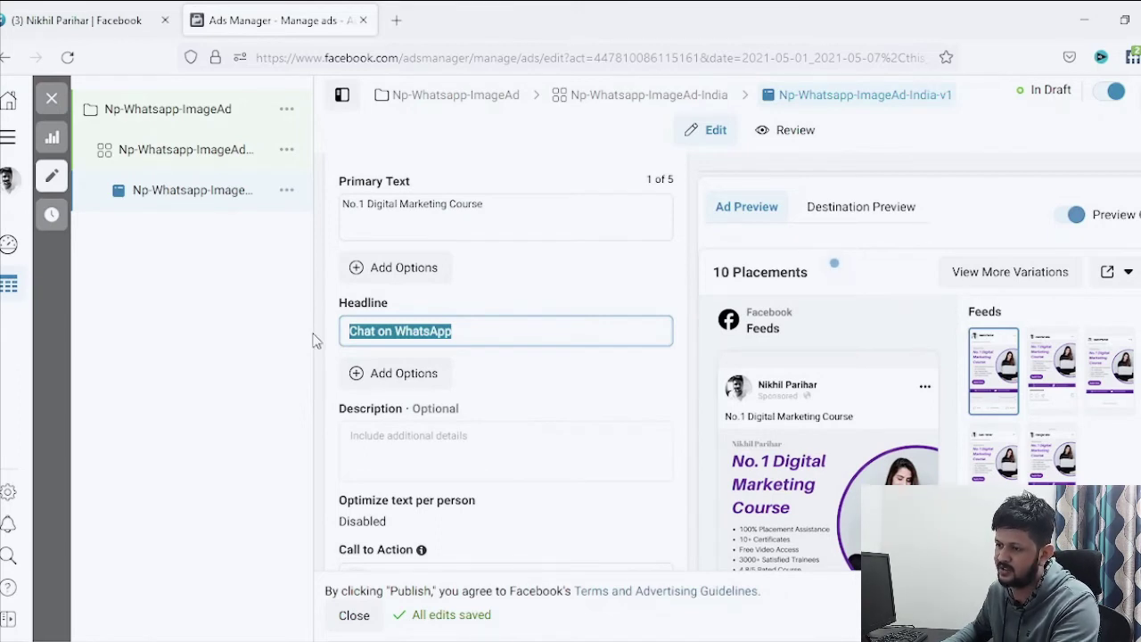
key("ctrl+v")
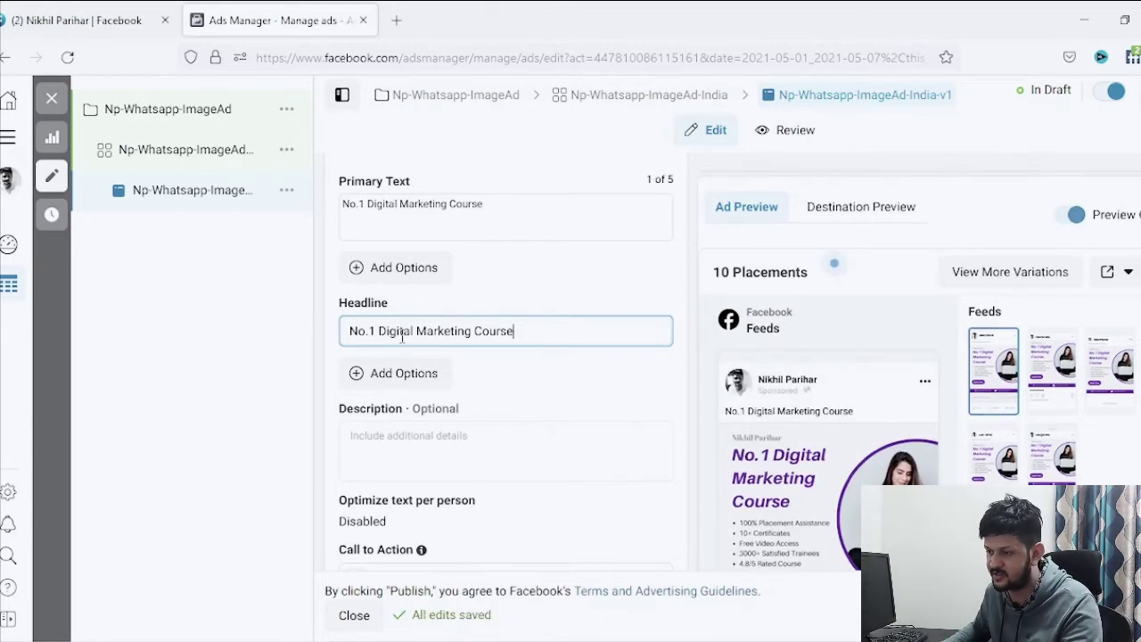
Add the description "100% Placement Assistance" to the ad.
left_click(408, 441)
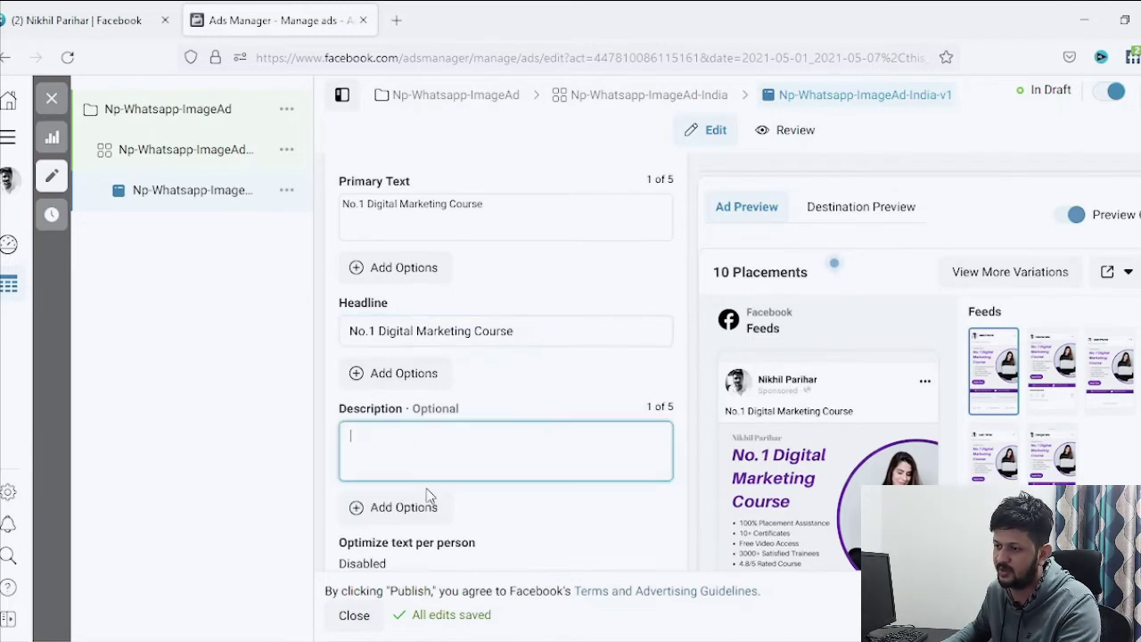
type("100% ")
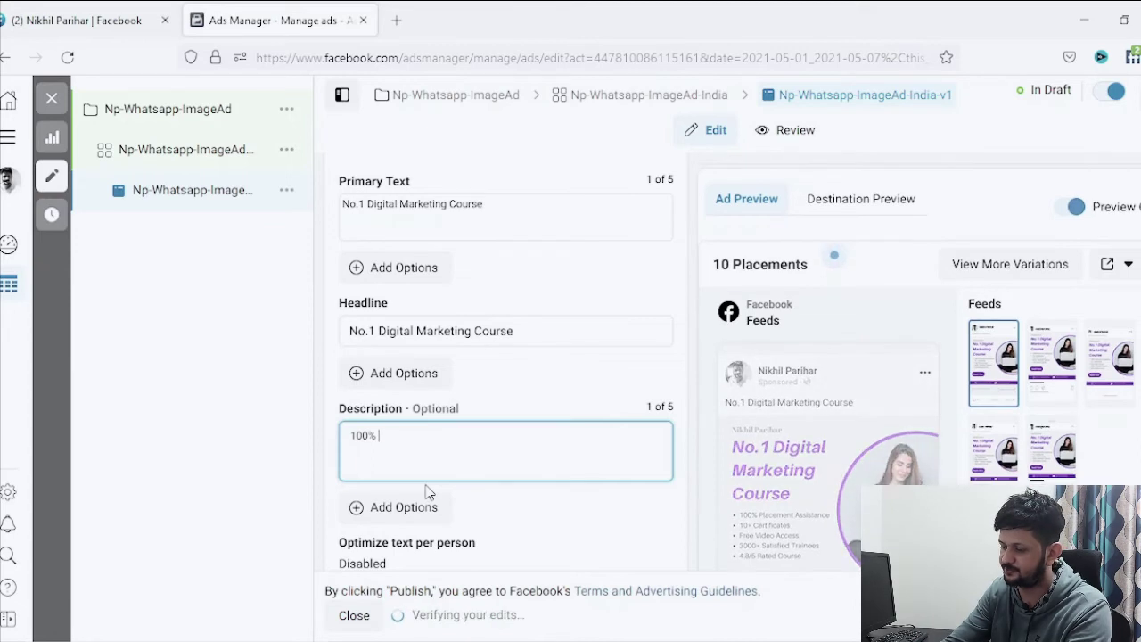
type("Placem")
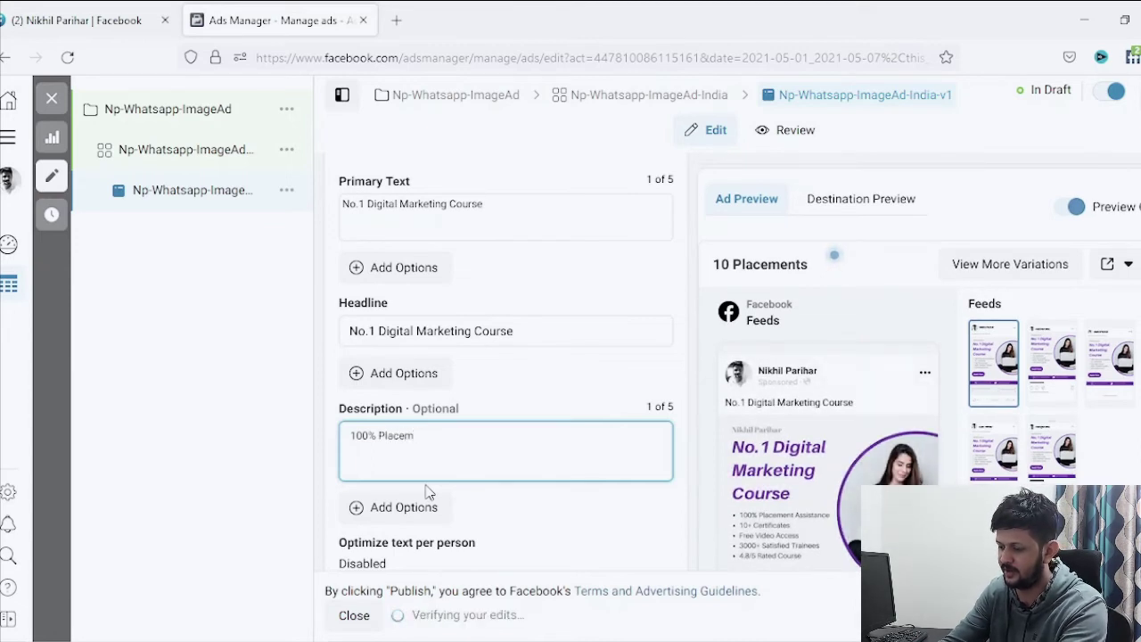
type("ent")
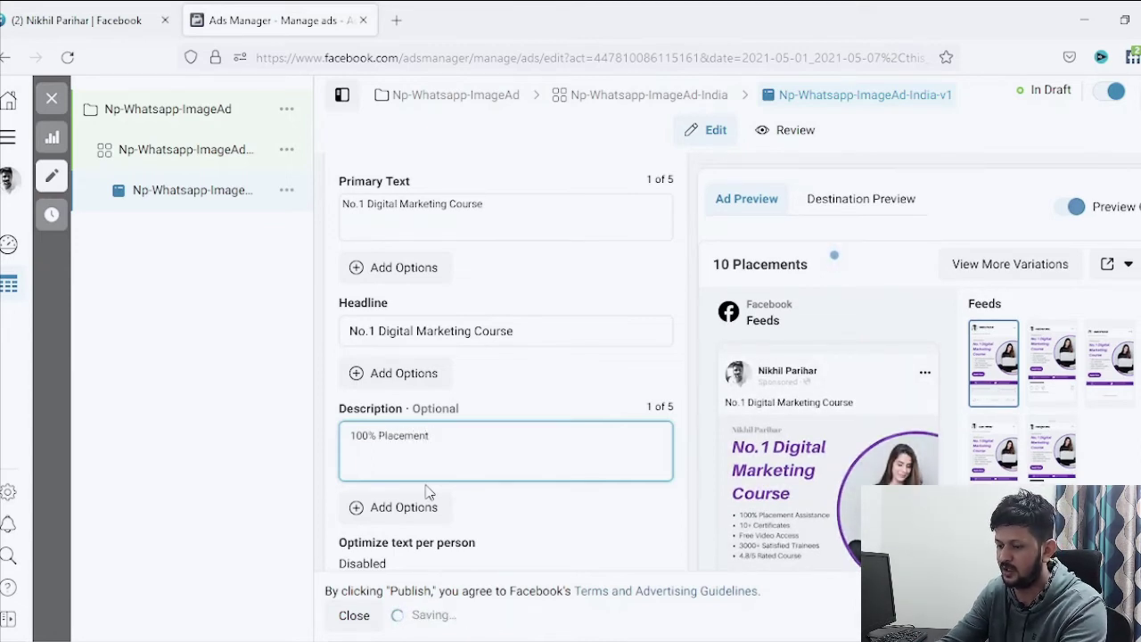
type(" Assistance")
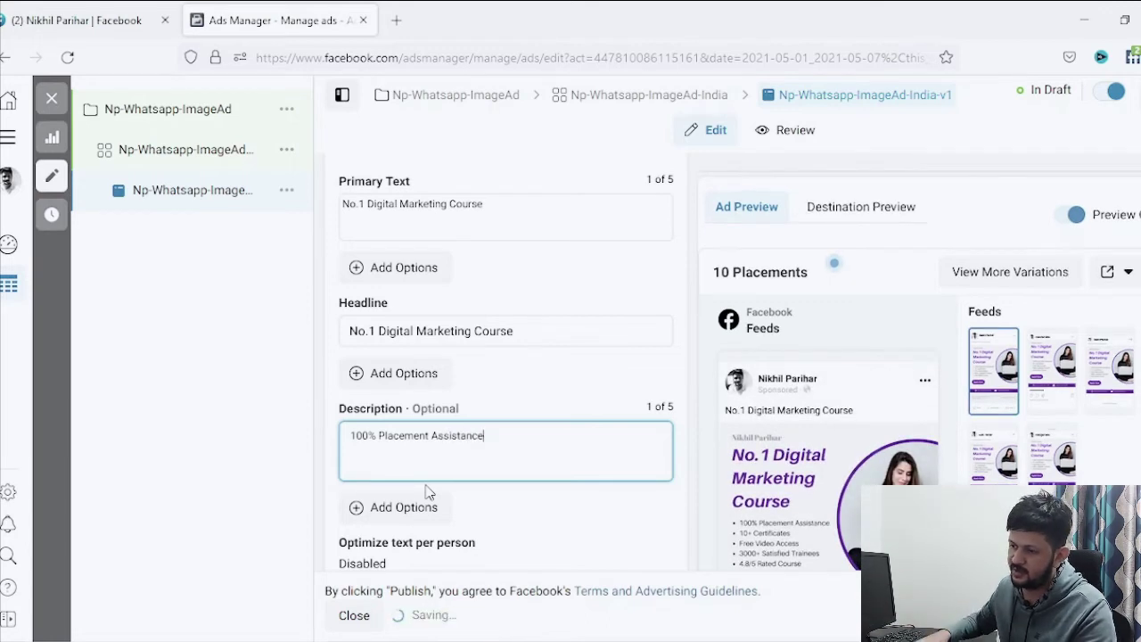
Review the available call-to-action options for the ad and keep Send WhatsApp message selected.
scroll(588, 464, "down", 3)
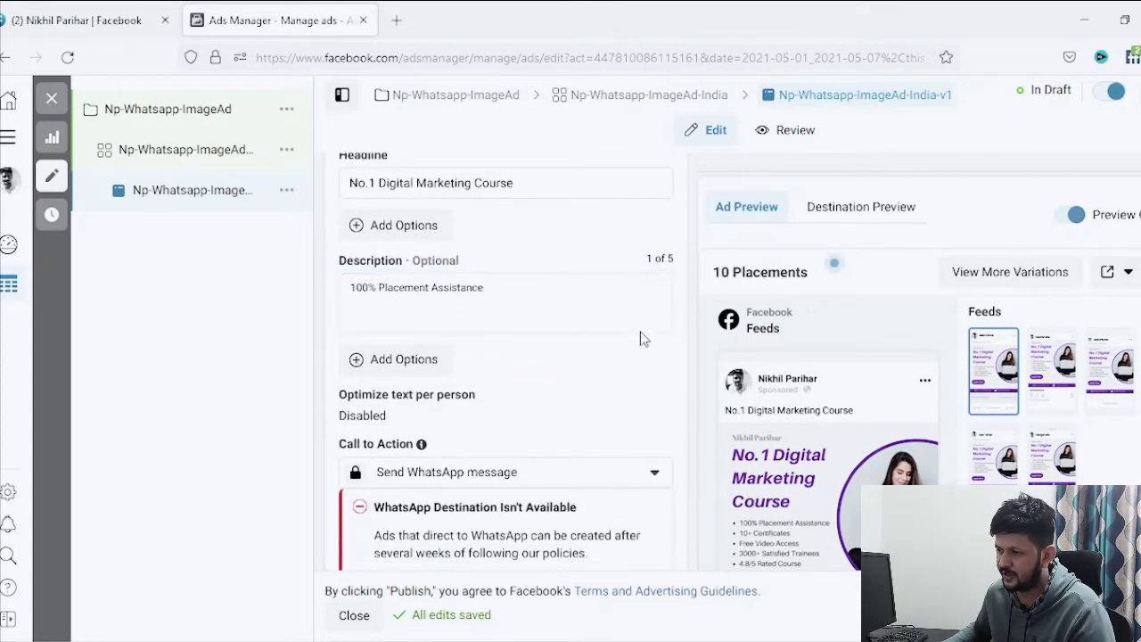
scroll(636, 338, "down", 3)
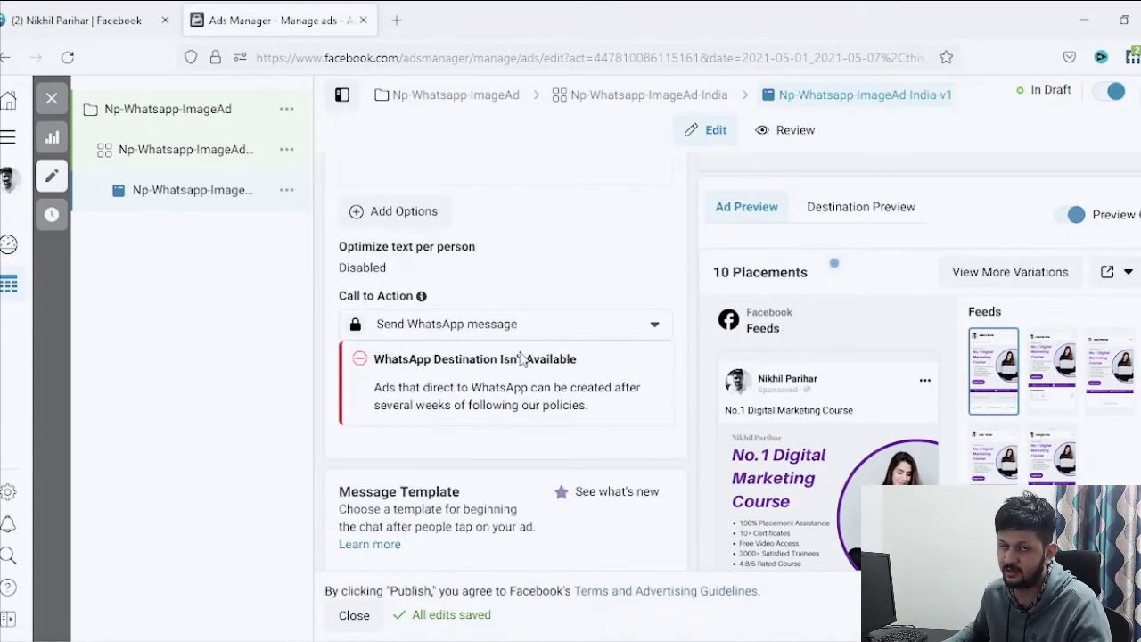
left_click(541, 329)
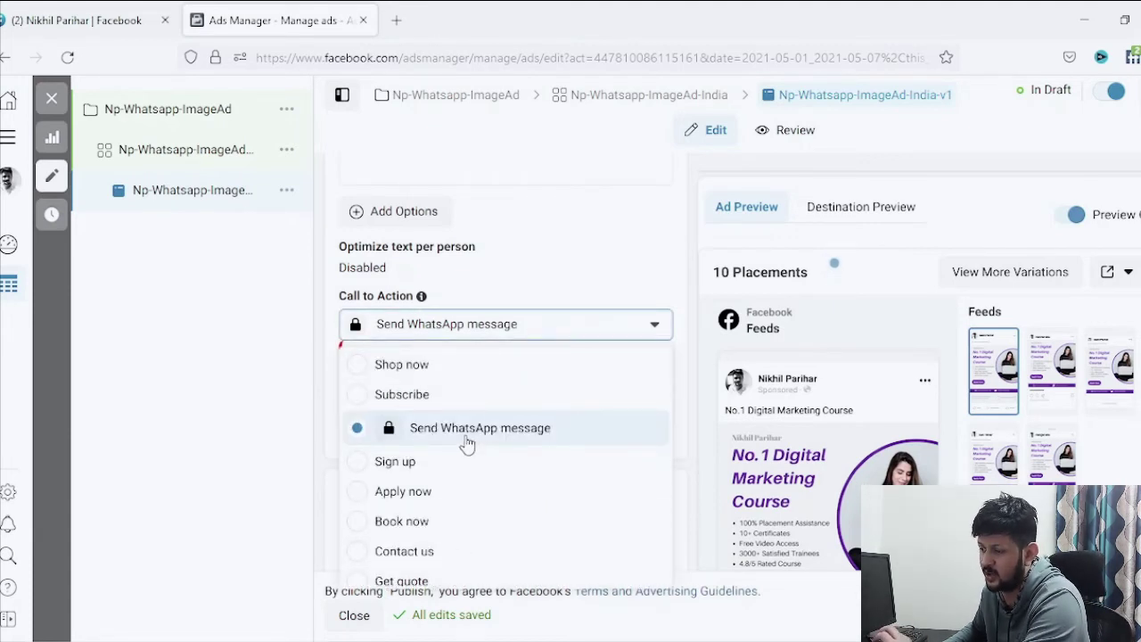
left_click(493, 446)
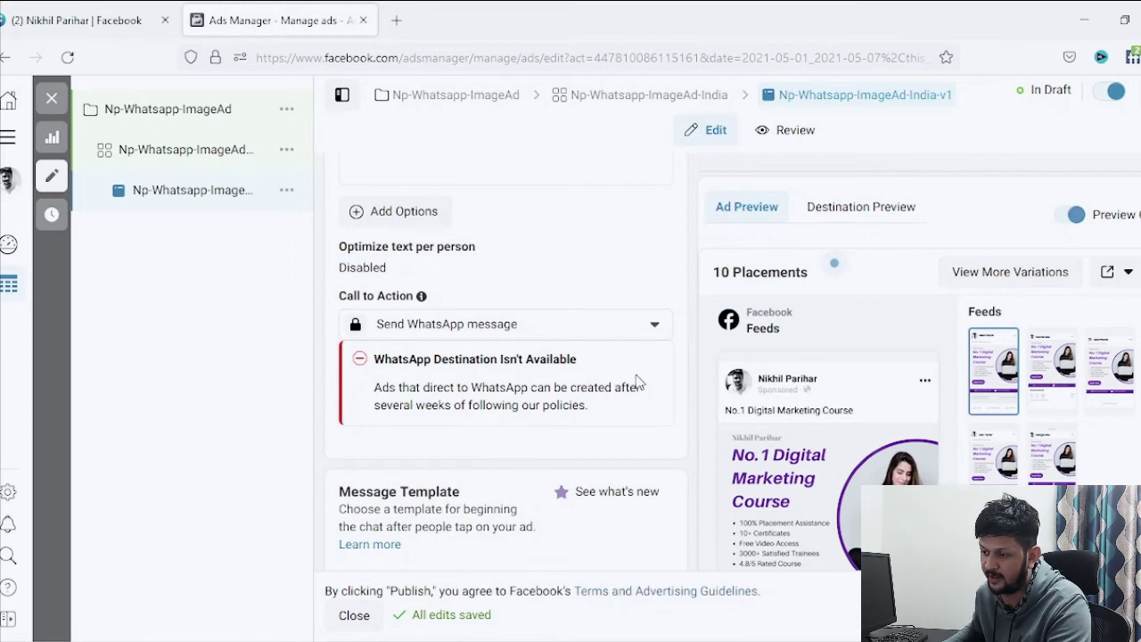
Create and save a new message template for the ad, using the default greeting and the three suggested questions.
scroll(676, 403, "down", 1)
scroll(675, 403, "down", 1)
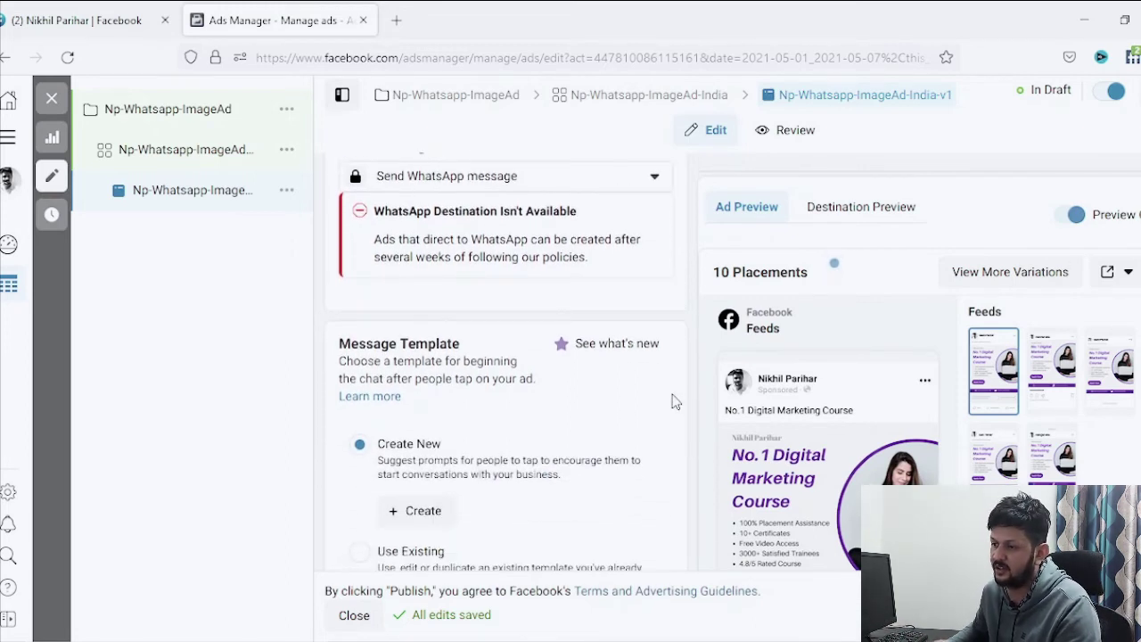
scroll(675, 403, "down", 2)
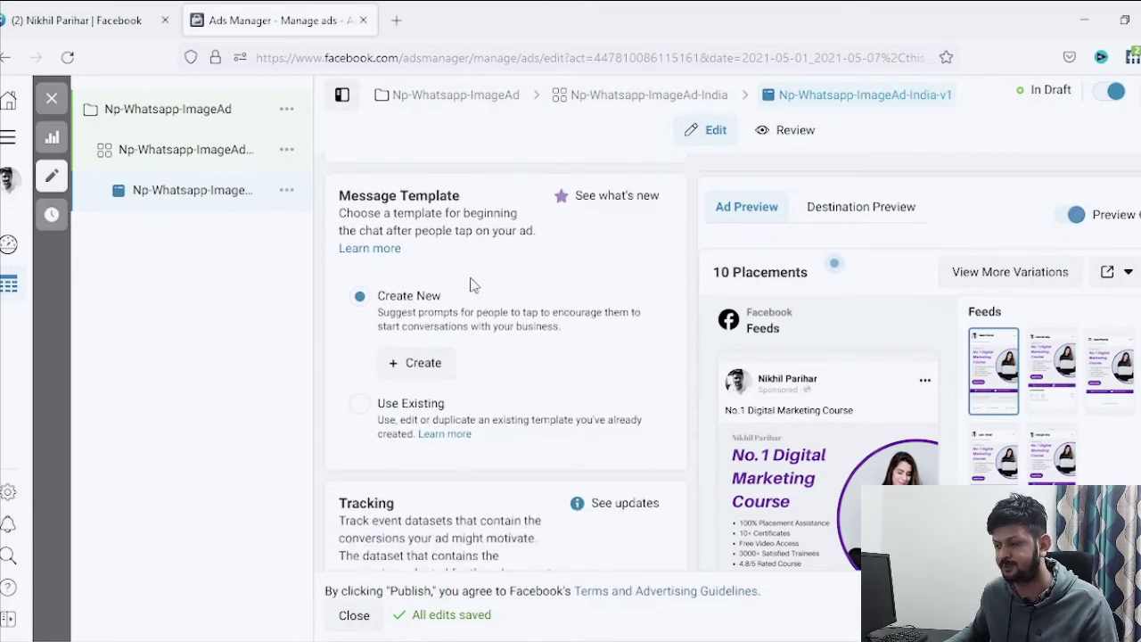
left_click(423, 372)
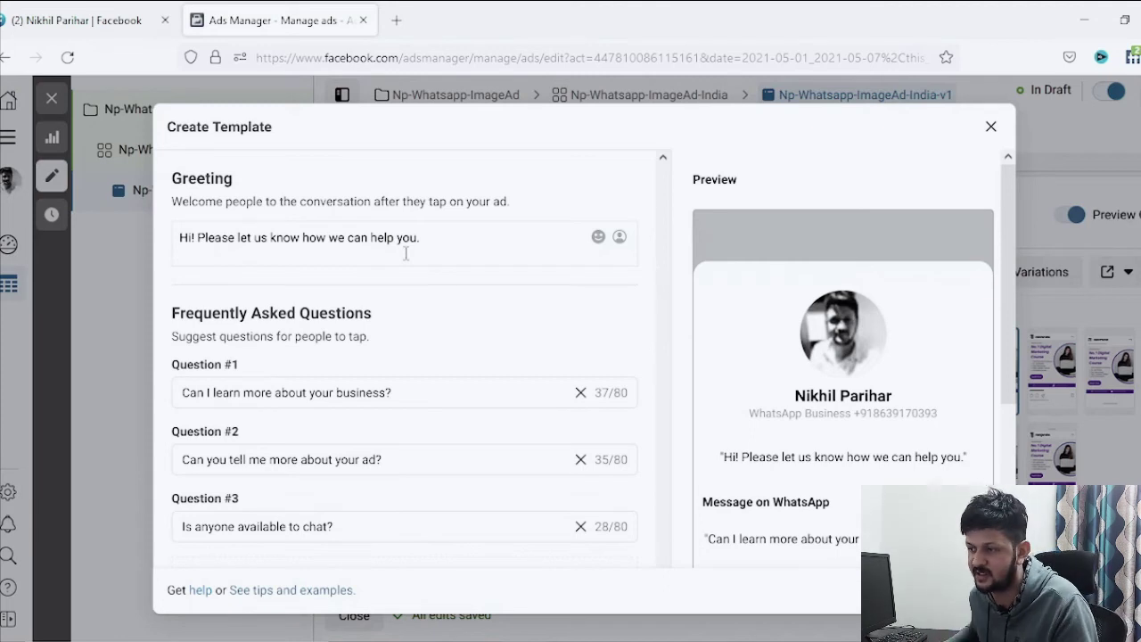
scroll(407, 306, "down", 3)
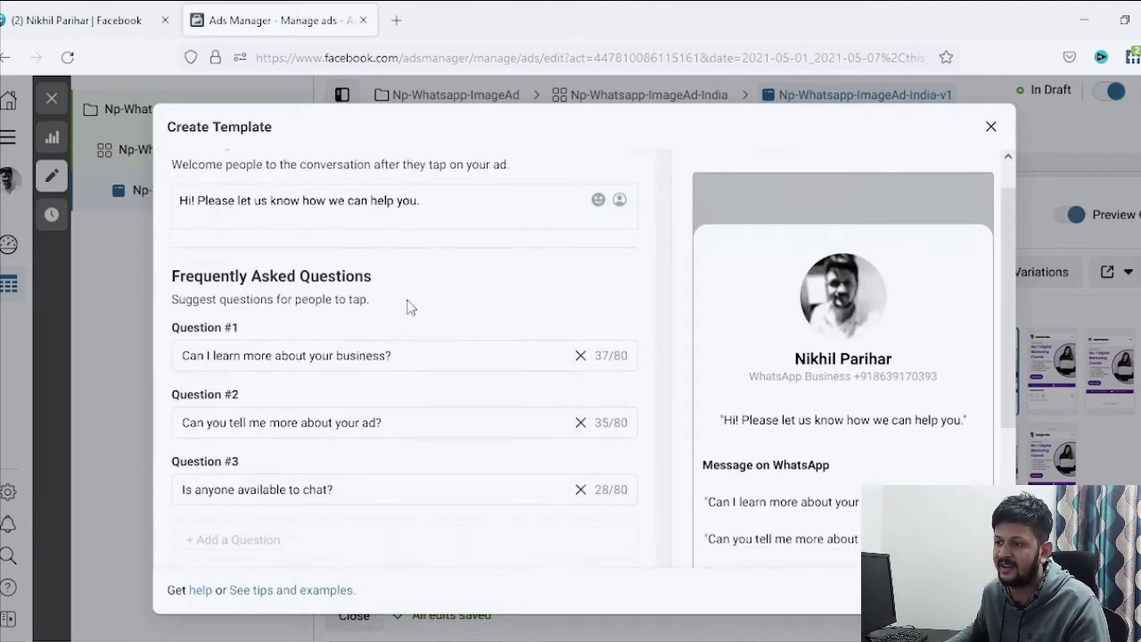
scroll(352, 345, "up", 1)
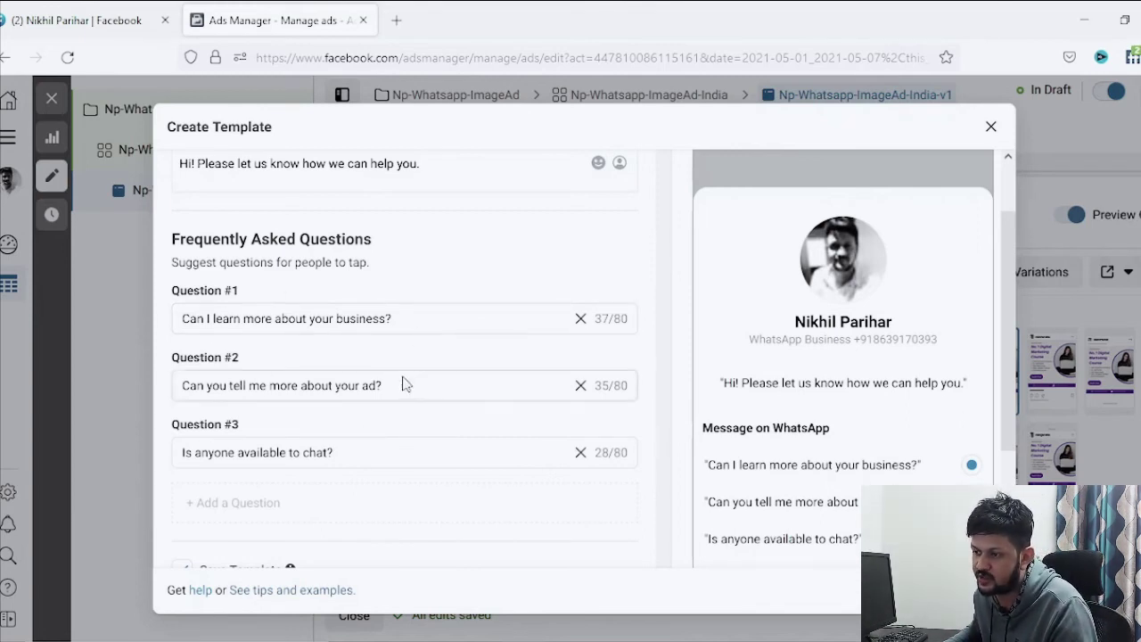
scroll(415, 381, "down", 3)
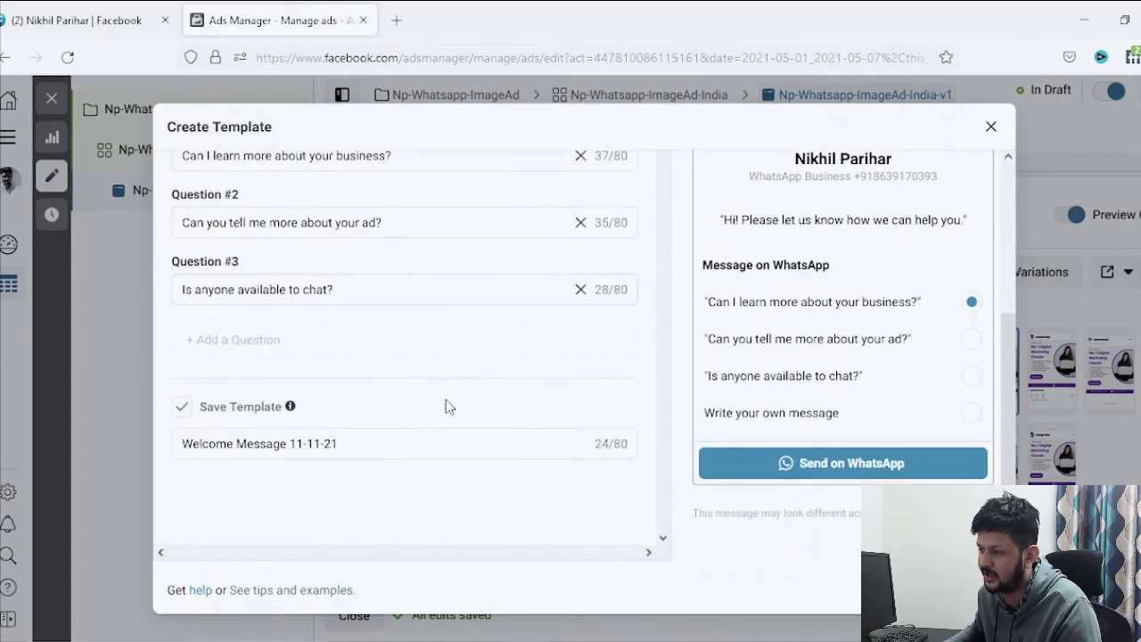
left_click(953, 590)
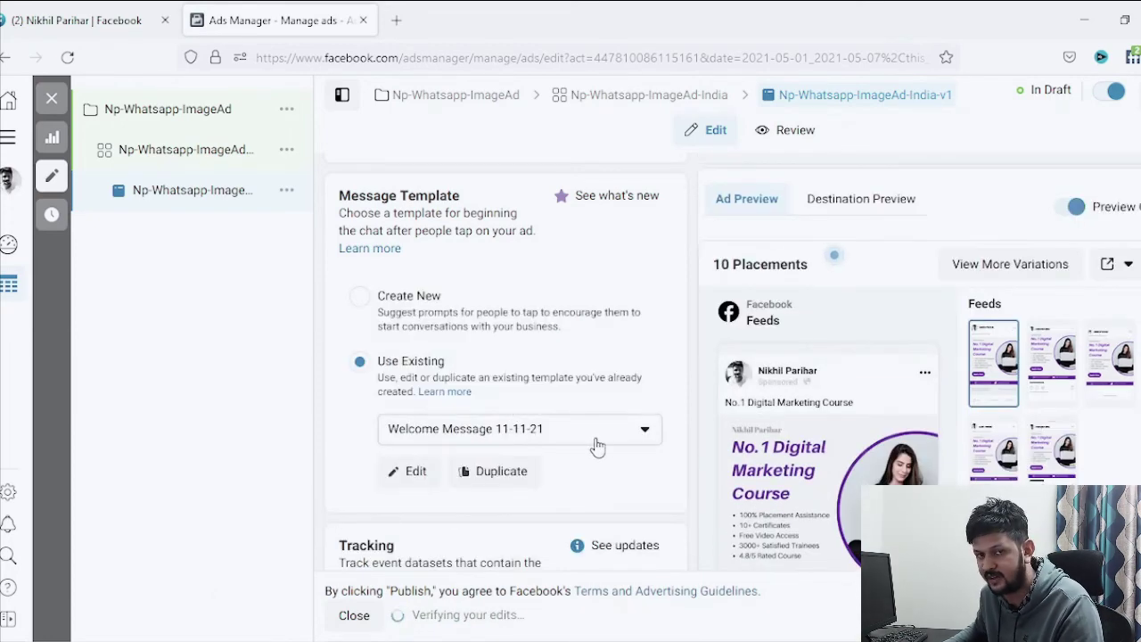
scroll(648, 471, "down", 3)
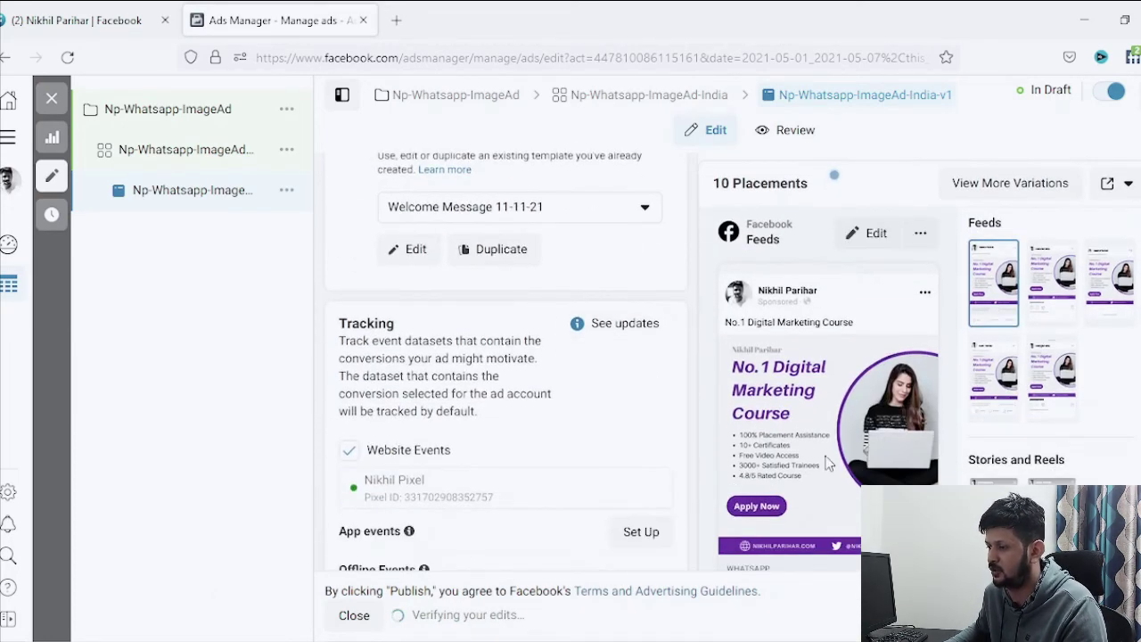
scroll(815, 512, "down", 2)
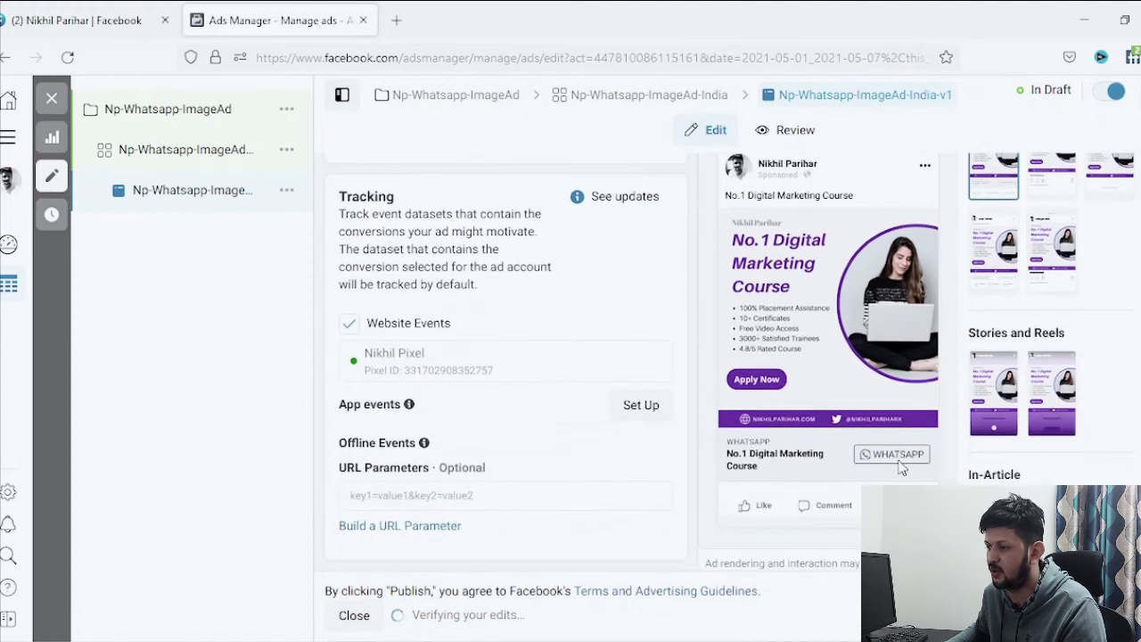